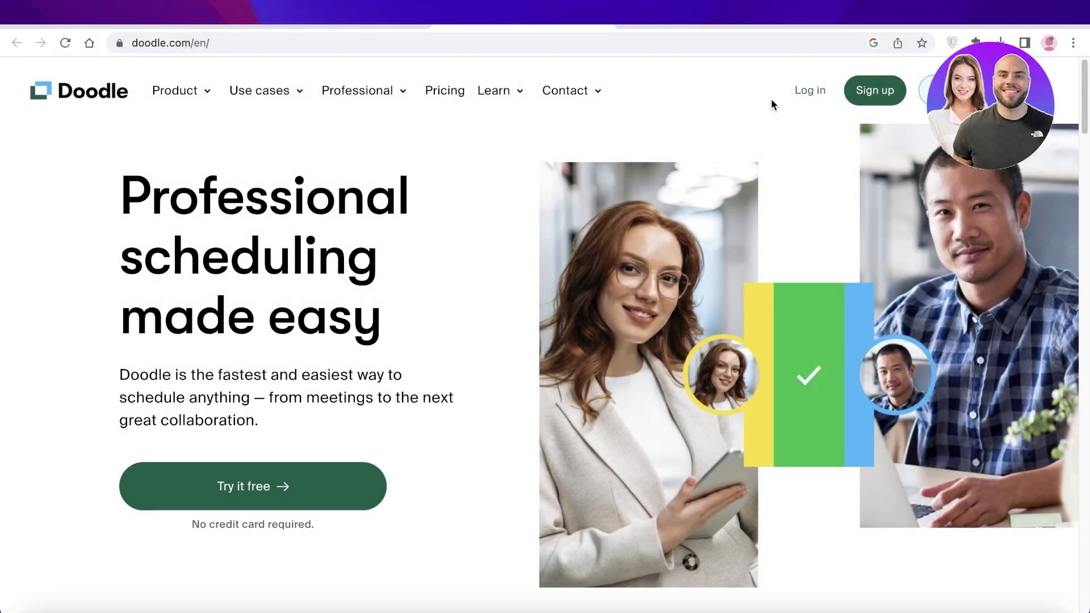
Look over the Doodle homepage and its features
{"action": "scroll", "coordinate": [734, 189], "scroll_direction": "down", "scroll_amount": 2}
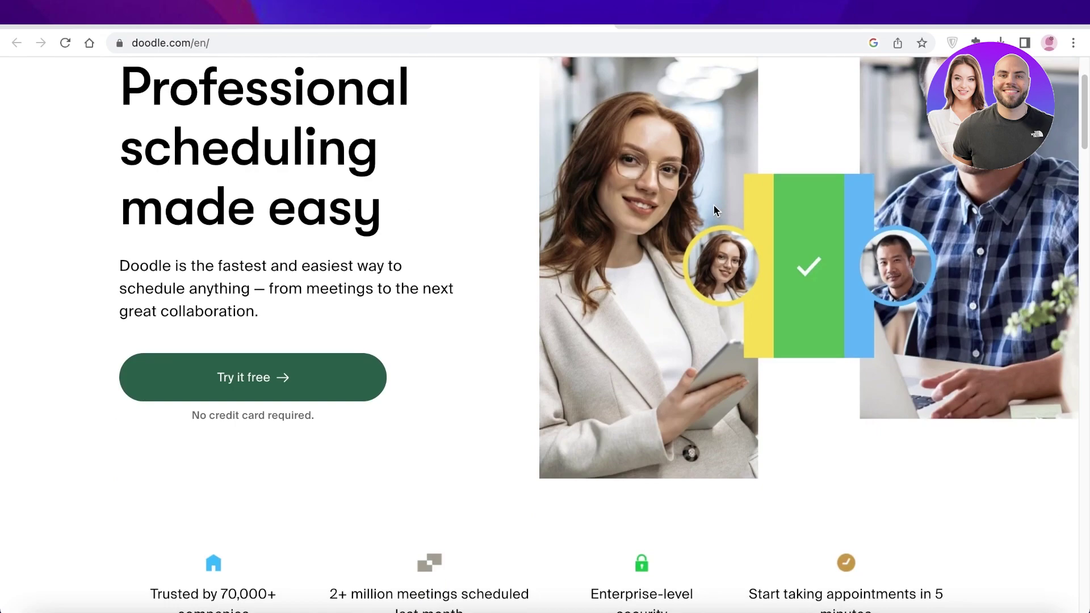
{"action": "scroll", "coordinate": [714, 205], "scroll_direction": "down", "scroll_amount": 3}
{"action": "scroll", "coordinate": [698, 218], "scroll_direction": "down", "scroll_amount": 3}
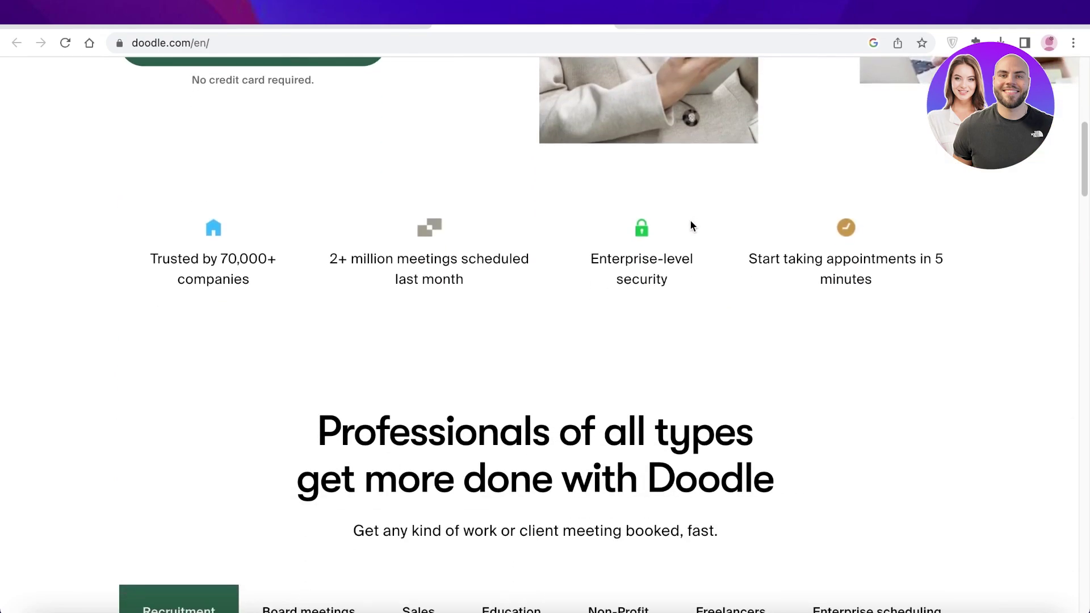
{"action": "scroll", "coordinate": [689, 220], "scroll_direction": "down", "scroll_amount": 3}
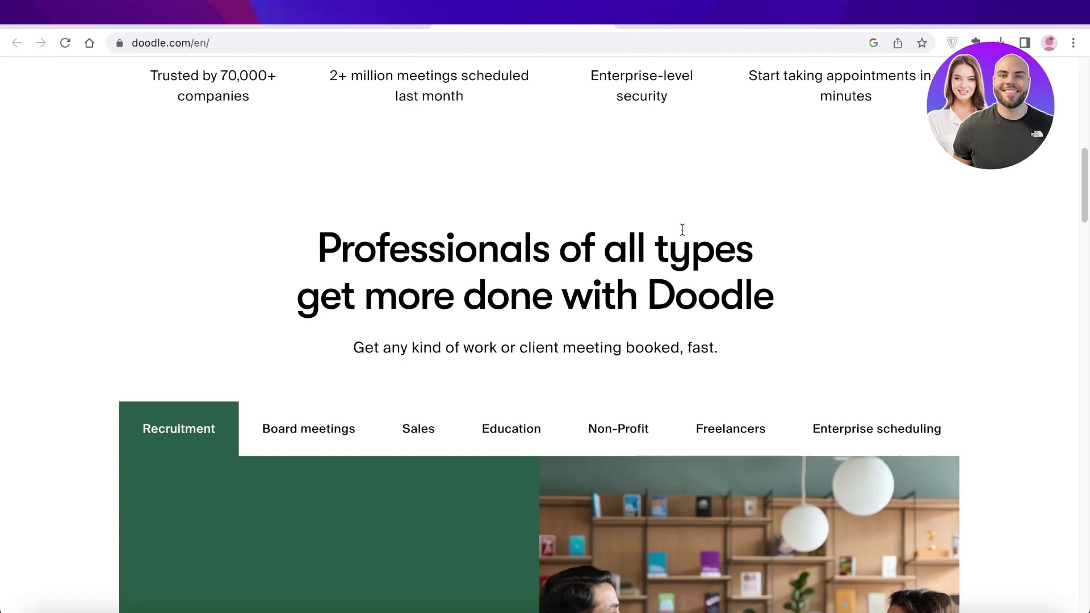
{"action": "scroll", "coordinate": [683, 224], "scroll_direction": "up", "scroll_amount": 6}
{"action": "scroll", "coordinate": [685, 244], "scroll_direction": "up", "scroll_amount": 3}
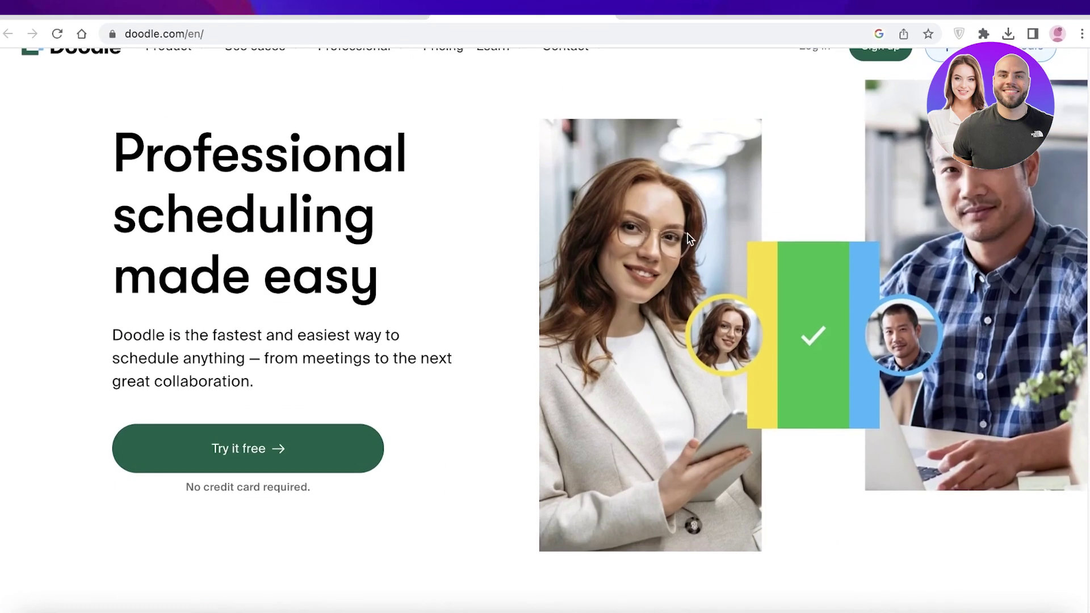
{"action": "scroll", "coordinate": [695, 213], "scroll_direction": "down", "scroll_amount": 3}
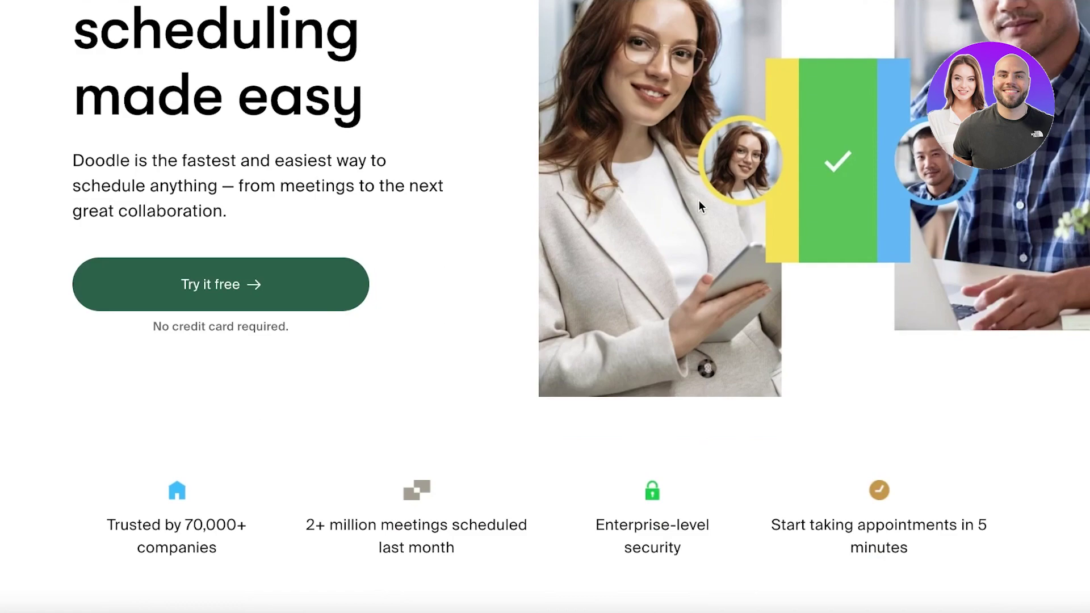
{"action": "scroll", "coordinate": [684, 212], "scroll_direction": "down", "scroll_amount": 2}
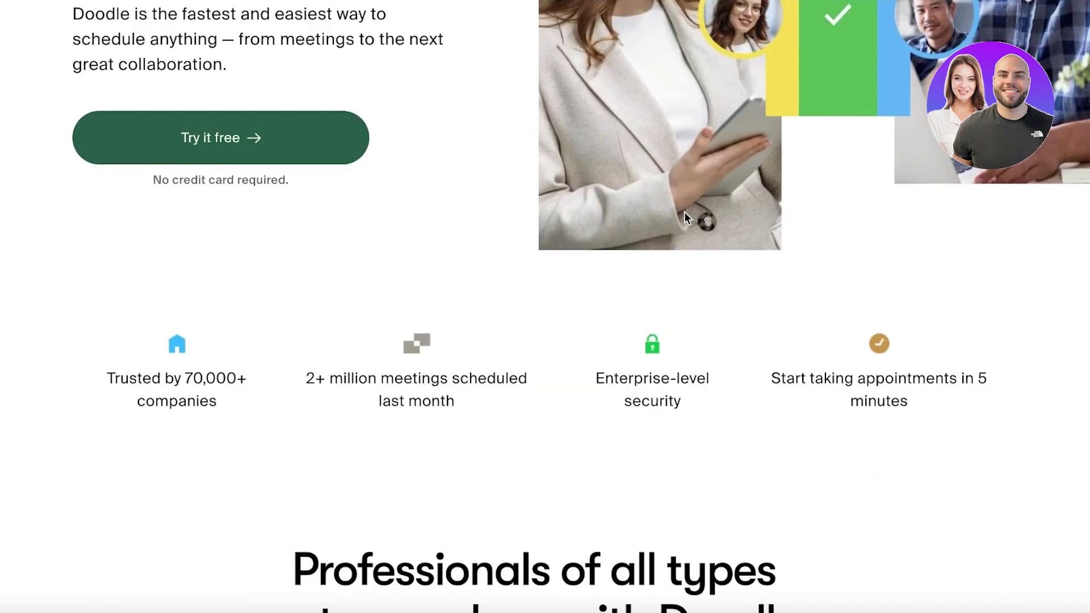
{"action": "scroll", "coordinate": [681, 218], "scroll_direction": "down", "scroll_amount": 6}
{"action": "scroll", "coordinate": [677, 223], "scroll_direction": "down", "scroll_amount": 3}
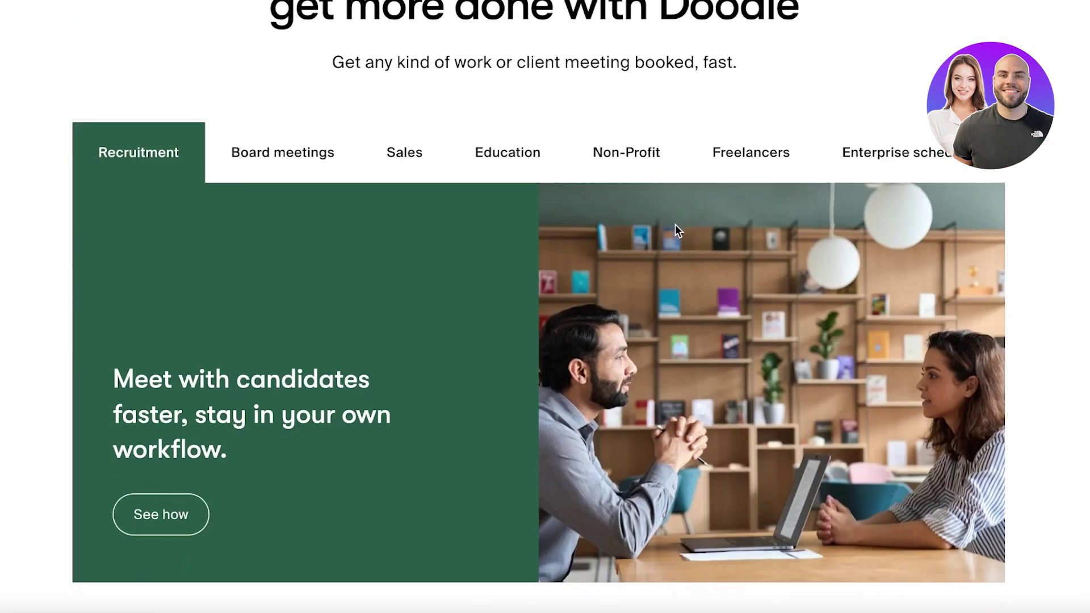
{"action": "scroll", "coordinate": [679, 229], "scroll_direction": "down", "scroll_amount": 2}
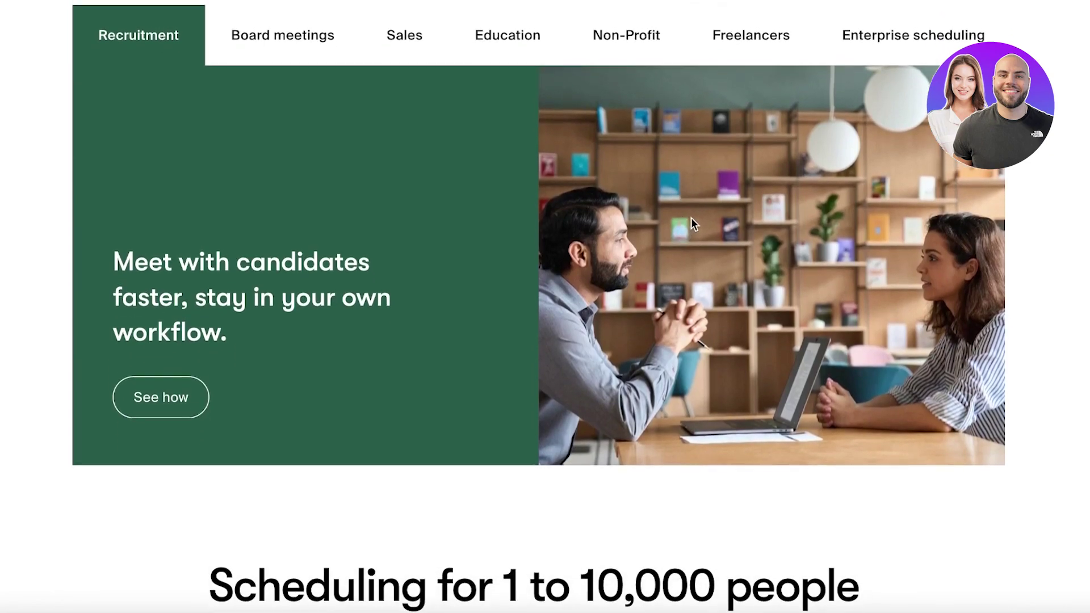
{"action": "scroll", "coordinate": [690, 216], "scroll_direction": "down", "scroll_amount": 2}
{"action": "scroll", "coordinate": [687, 224], "scroll_direction": "down", "scroll_amount": 2}
{"action": "scroll", "coordinate": [683, 227], "scroll_direction": "down", "scroll_amount": 2}
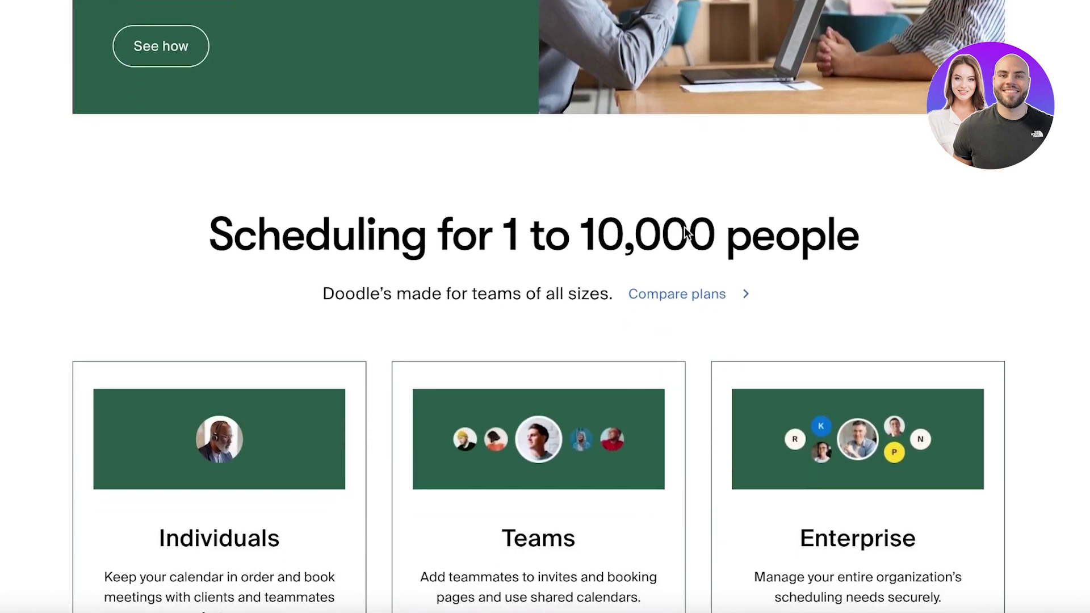
{"action": "scroll", "coordinate": [684, 227], "scroll_direction": "down", "scroll_amount": 5}
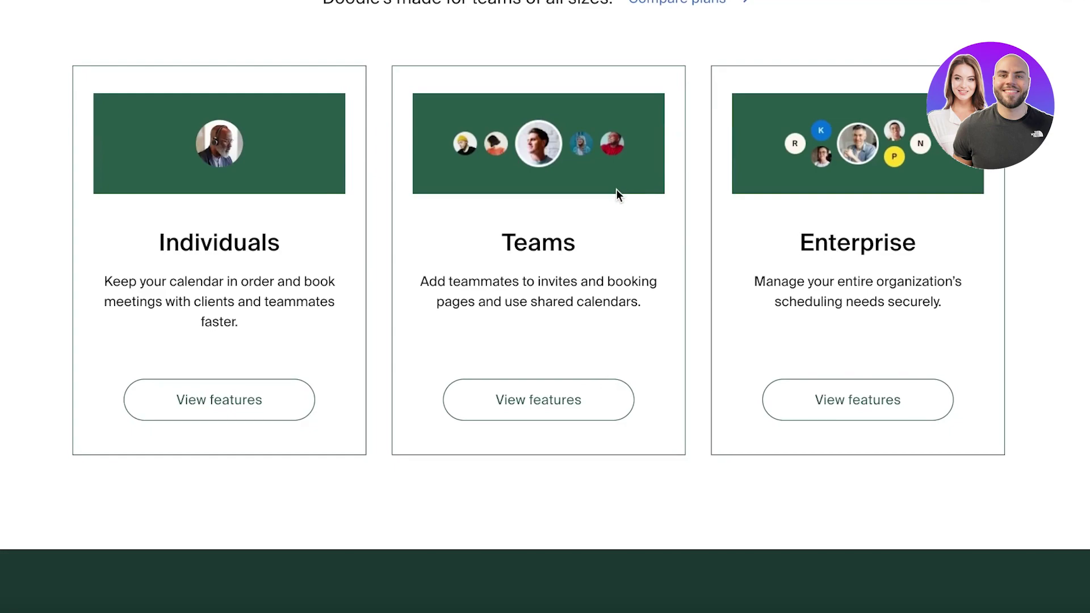
{"action": "scroll", "coordinate": [607, 204], "scroll_direction": "down", "scroll_amount": 12}
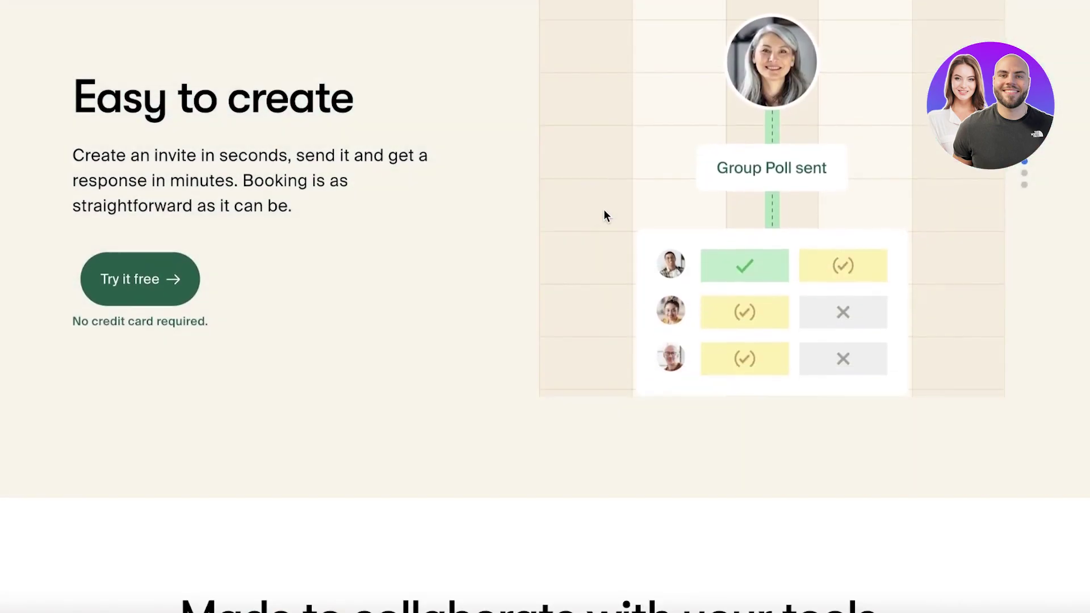
{"action": "scroll", "coordinate": [965, 233], "scroll_direction": "down", "scroll_amount": 10}
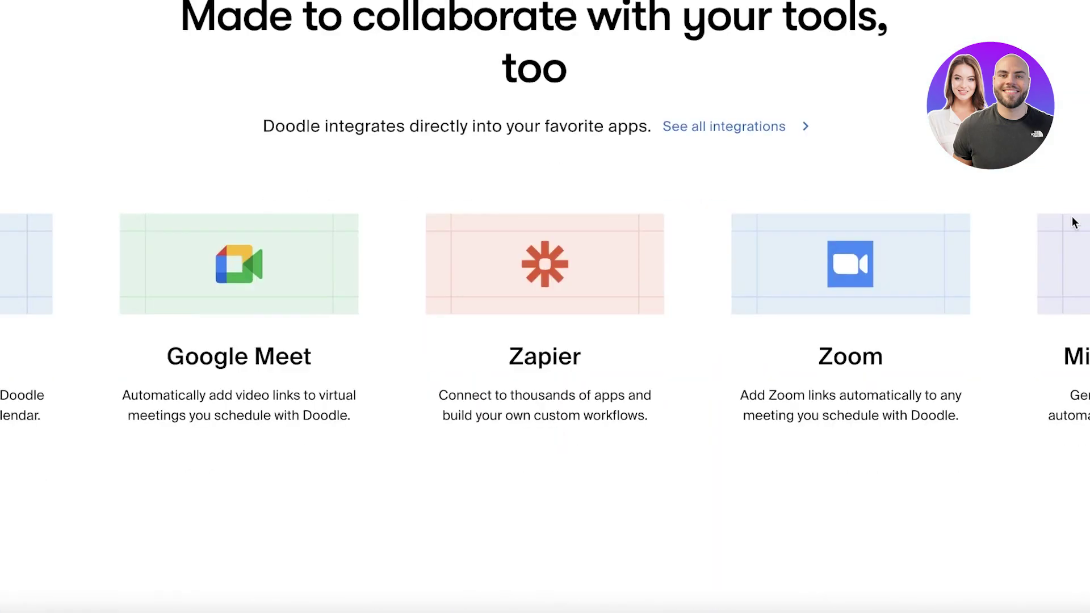
{"action": "scroll", "coordinate": [1073, 224], "scroll_direction": "down", "scroll_amount": 10}
{"action": "scroll", "coordinate": [1071, 227], "scroll_direction": "up", "scroll_amount": 15}
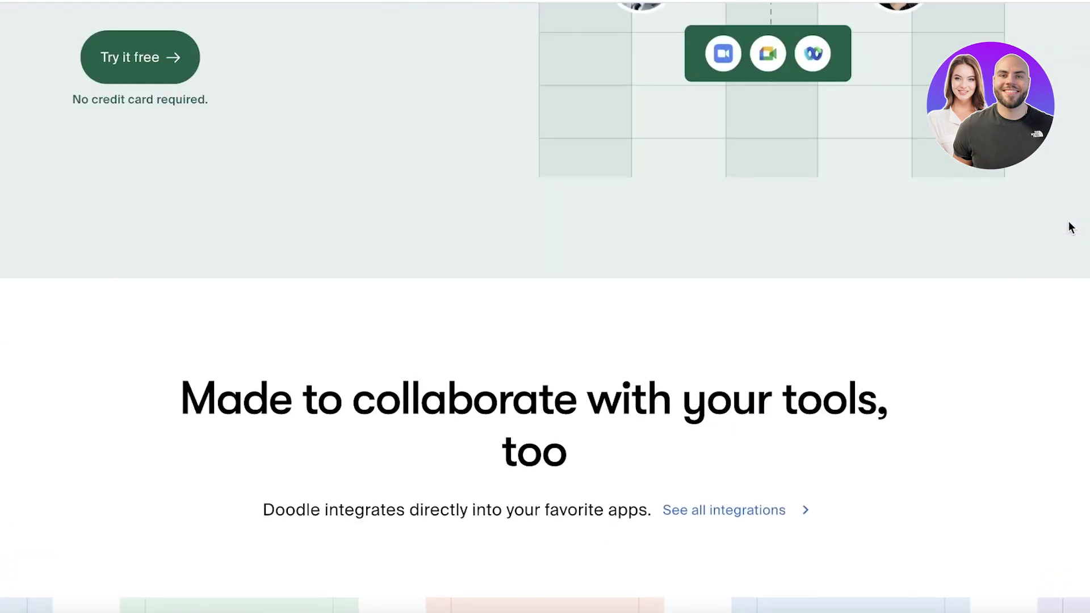
{"action": "scroll", "coordinate": [1071, 227], "scroll_direction": "up", "scroll_amount": 20}
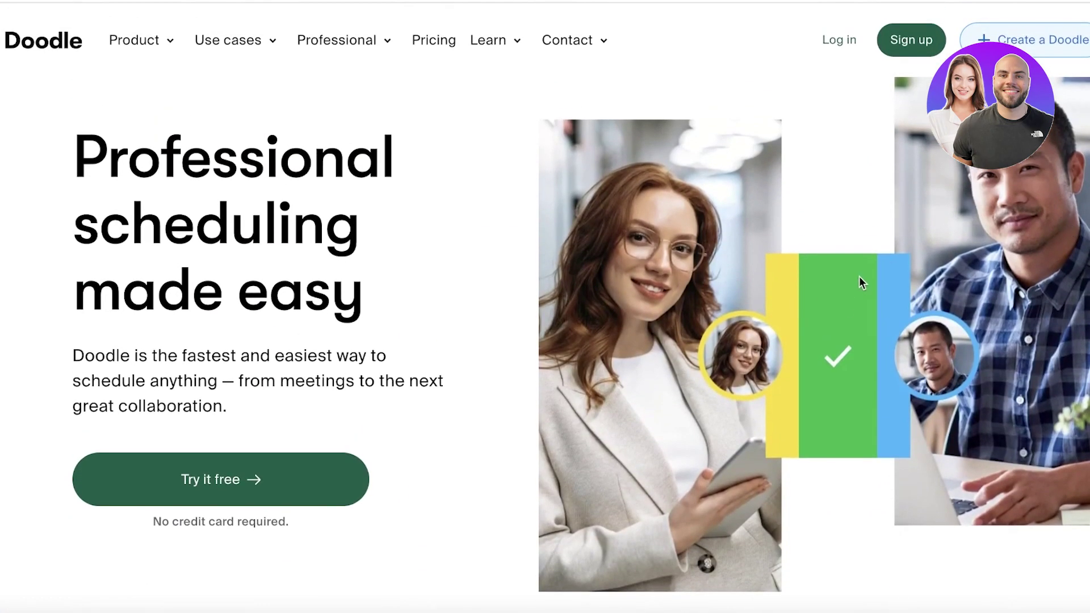
{"action": "left_click", "coordinate": [420, 47]}
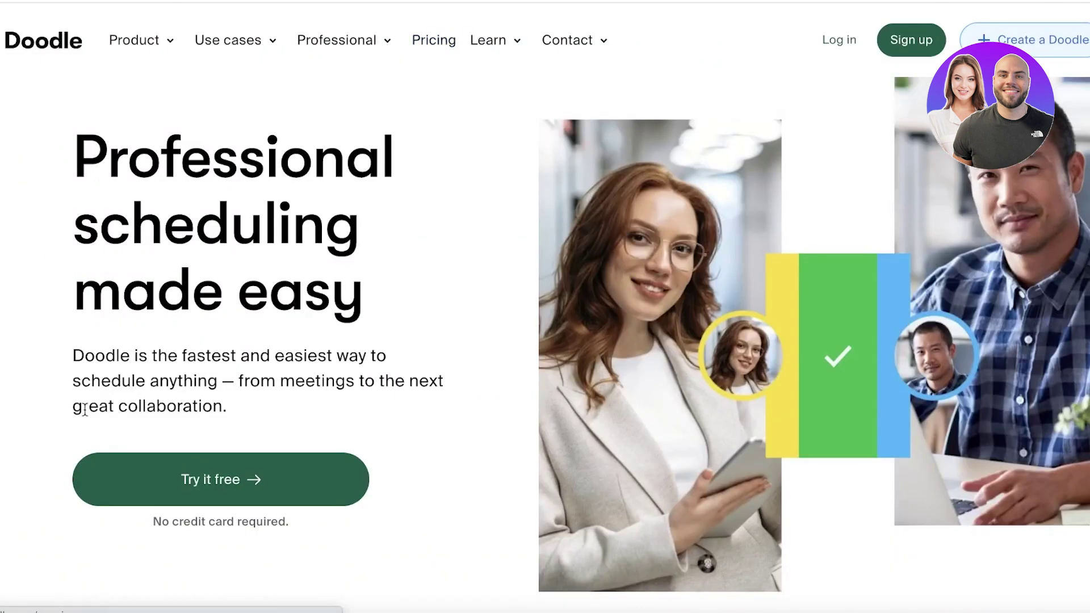
{"action": "scroll", "coordinate": [85, 409], "scroll_direction": "down", "scroll_amount": 3}
{"action": "scroll", "coordinate": [227, 335], "scroll_direction": "up", "scroll_amount": 1}
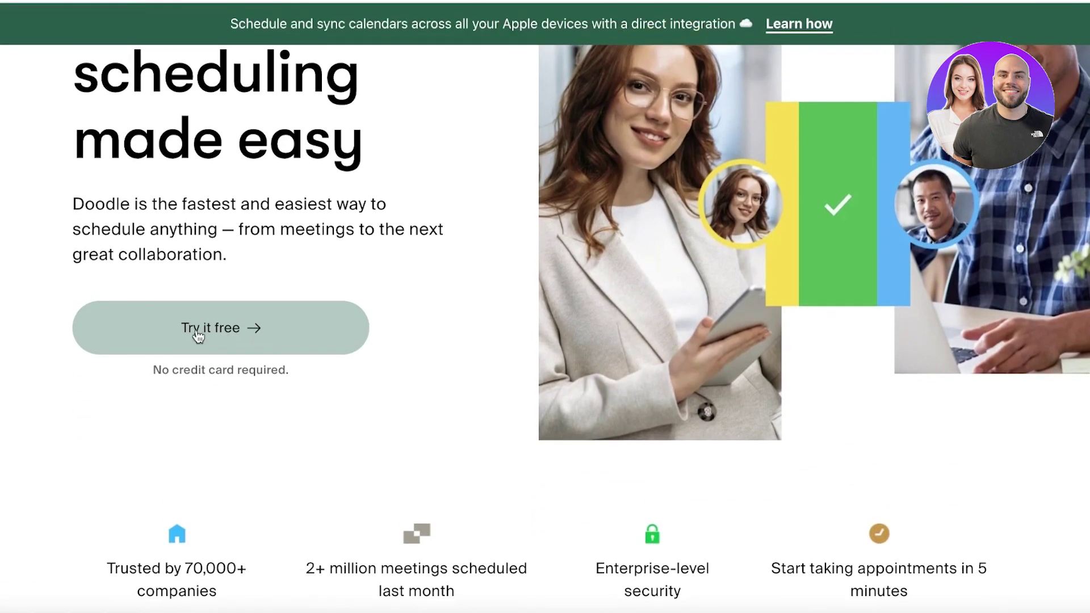
{"action": "scroll", "coordinate": [257, 331], "scroll_direction": "up", "scroll_amount": 3}
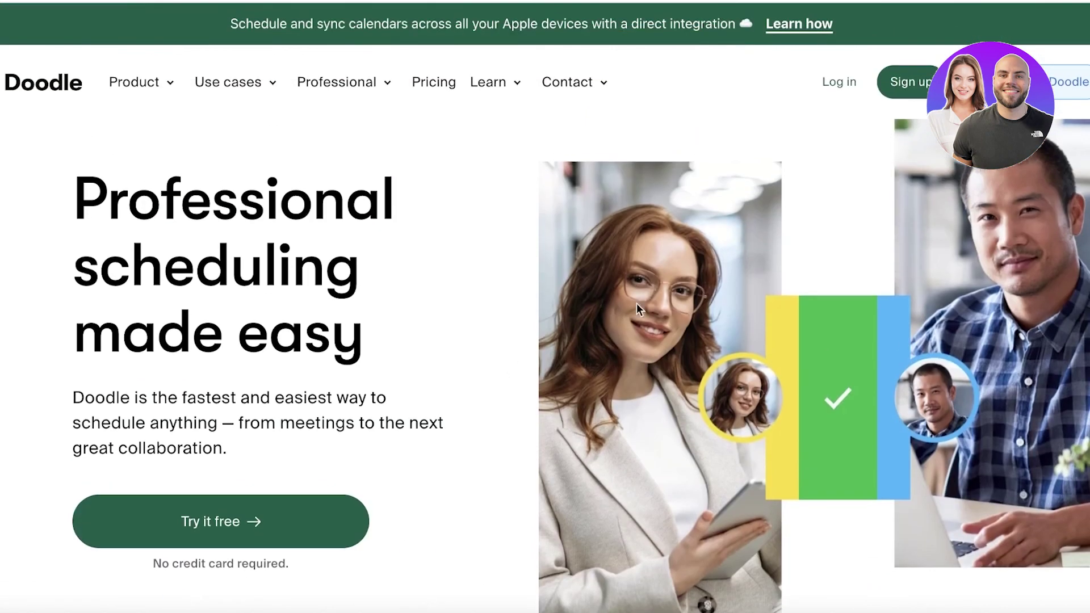
Sign up for Doodle with a Google account
{"action": "left_click", "coordinate": [909, 85]}
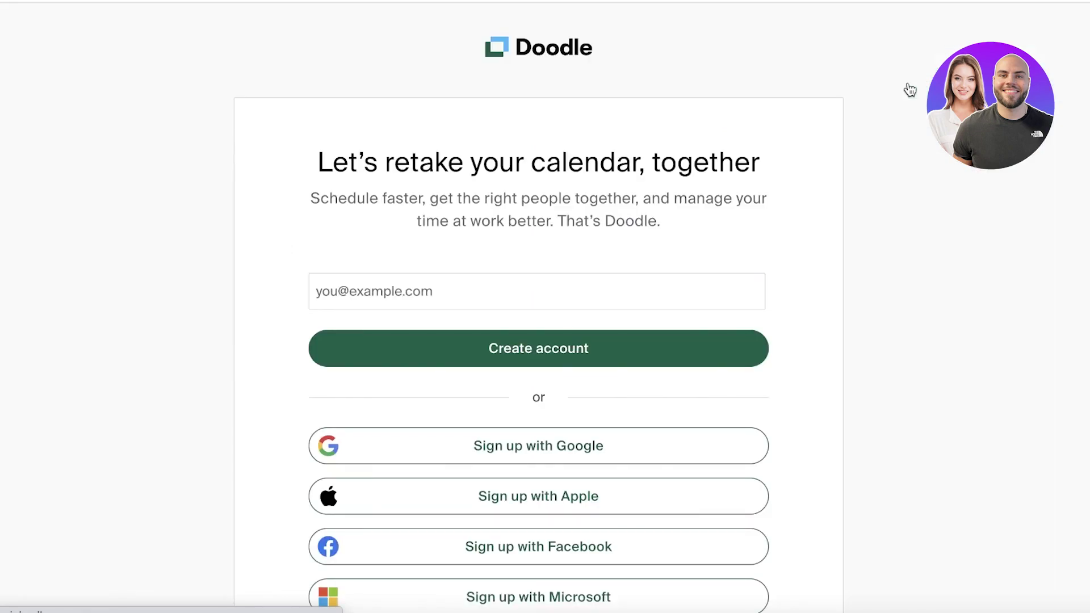
{"action": "scroll", "coordinate": [868, 124], "scroll_direction": "down", "scroll_amount": 3}
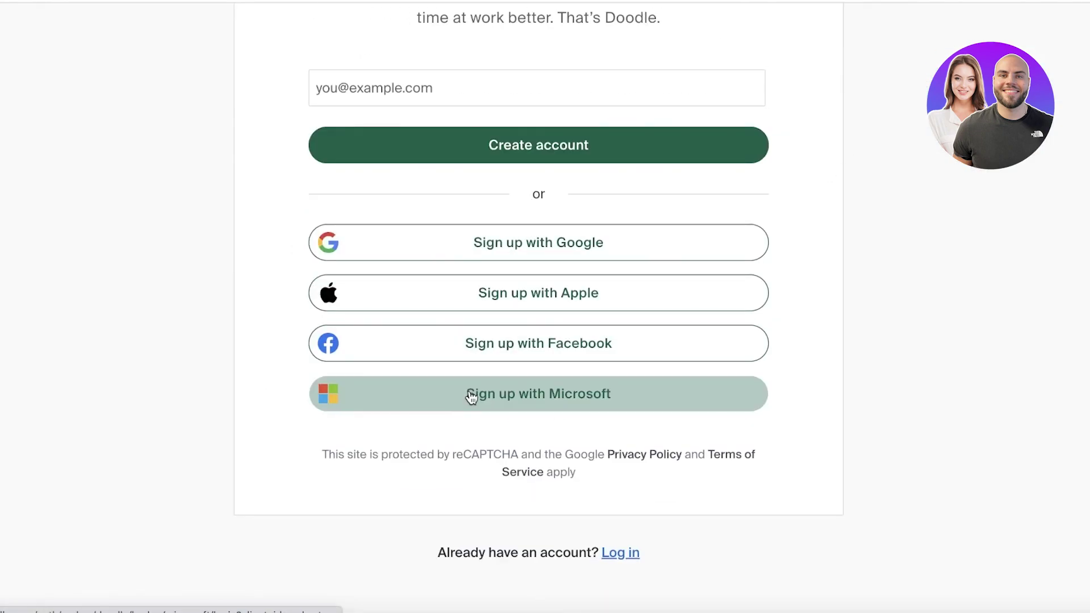
{"action": "scroll", "coordinate": [499, 255], "scroll_direction": "up", "scroll_amount": 1}
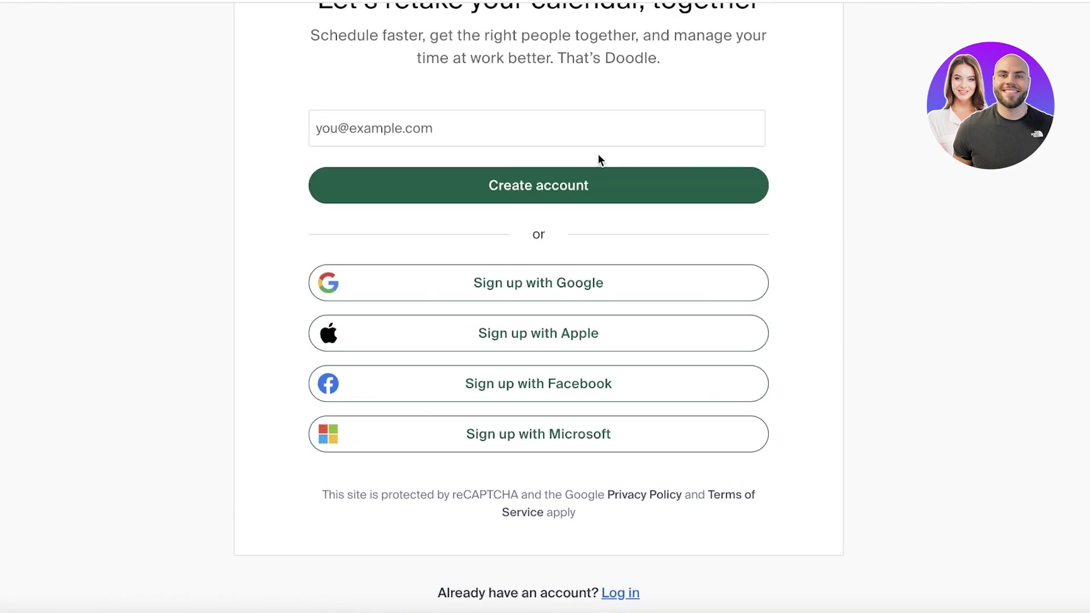
{"action": "left_click", "coordinate": [470, 289]}
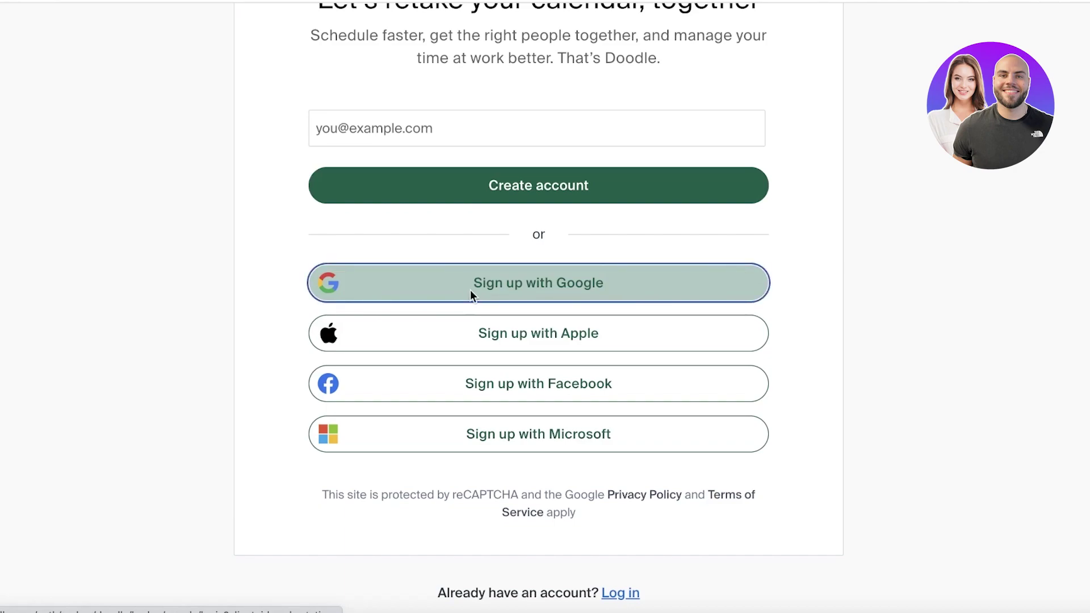
{"action": "left_click", "coordinate": [470, 297]}
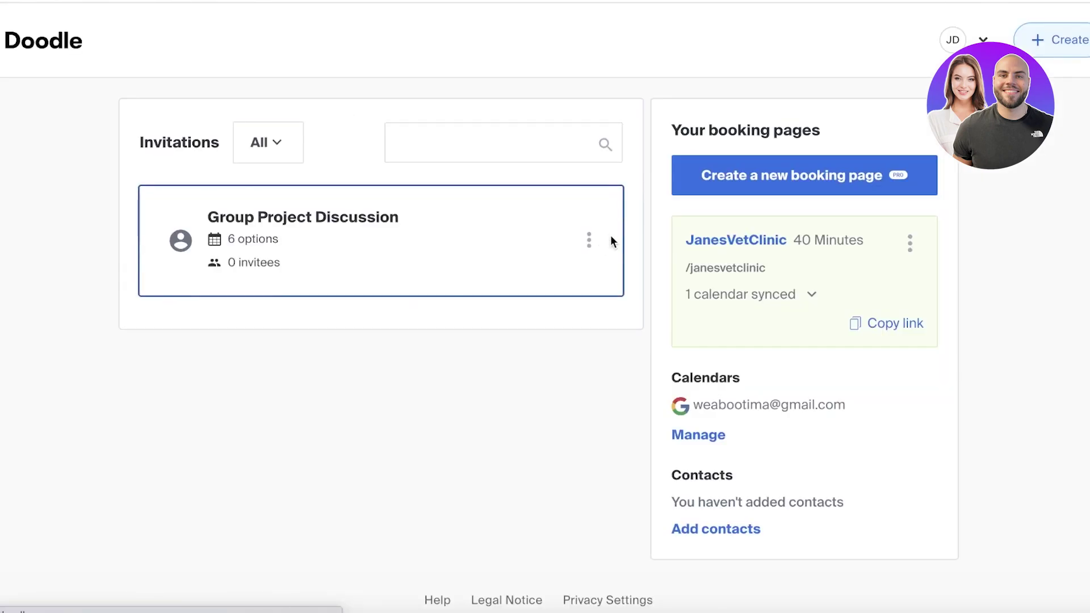
View the Group Project Discussion invitation, then permanently delete it
{"action": "left_click", "coordinate": [592, 238]}
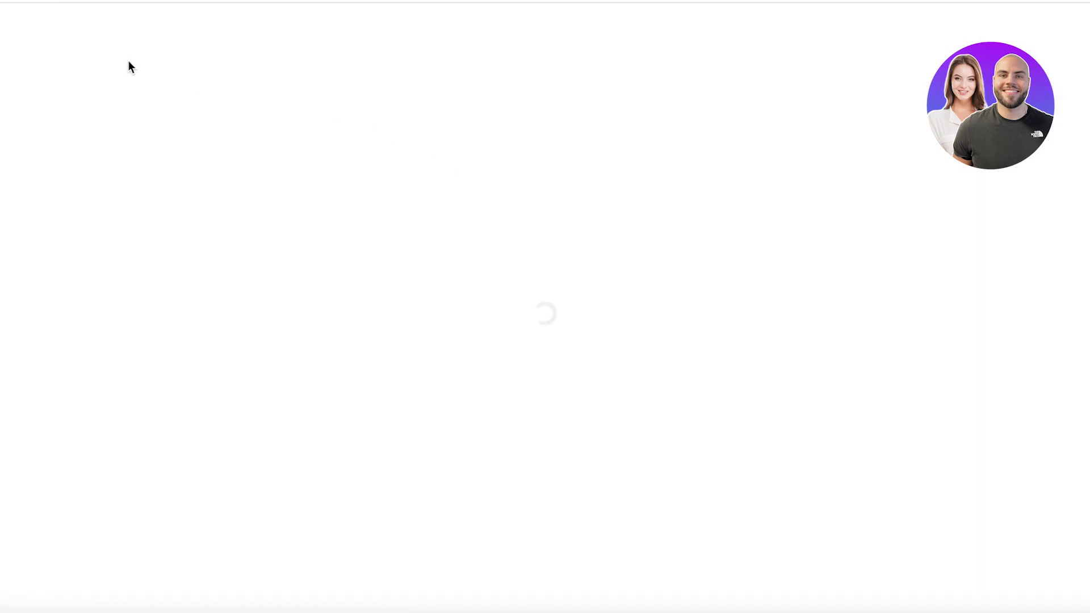
{"action": "left_click", "coordinate": [57, 59]}
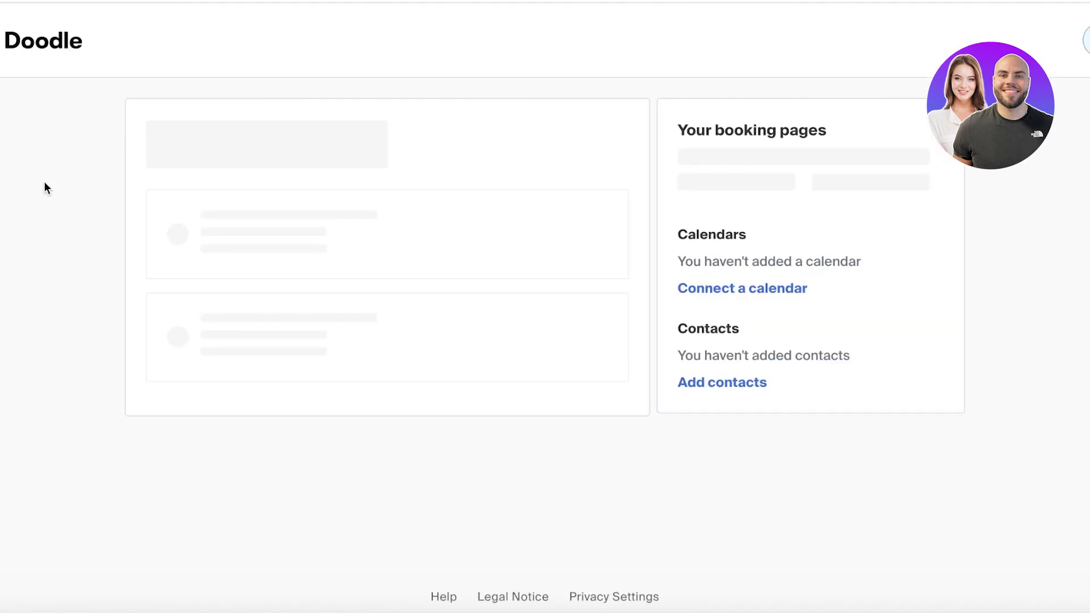
{"action": "left_click", "coordinate": [589, 241]}
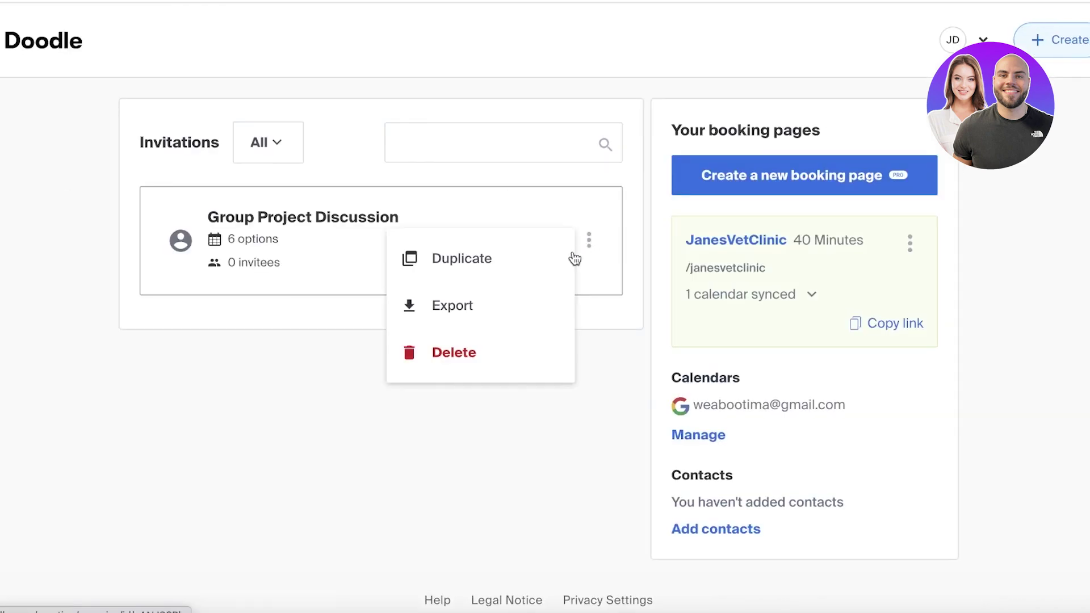
{"action": "left_click", "coordinate": [469, 354]}
{"action": "left_click", "coordinate": [680, 374]}
Permanently delete the JanesVetClinic booking page and go to the Dashboard
{"action": "left_click", "coordinate": [910, 244]}
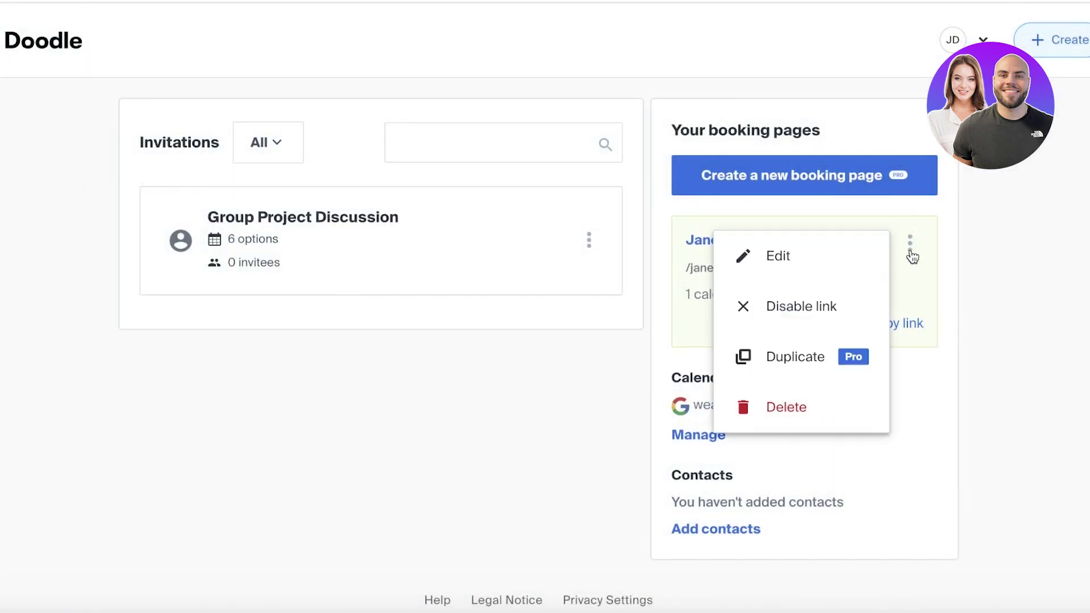
{"action": "left_click", "coordinate": [805, 406]}
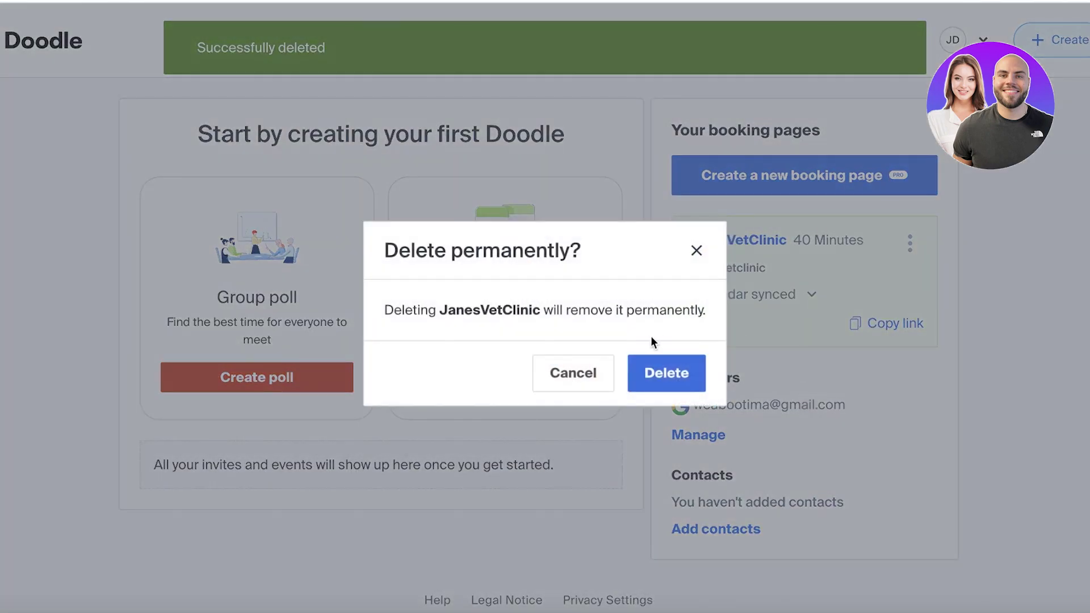
{"action": "left_click", "coordinate": [672, 372]}
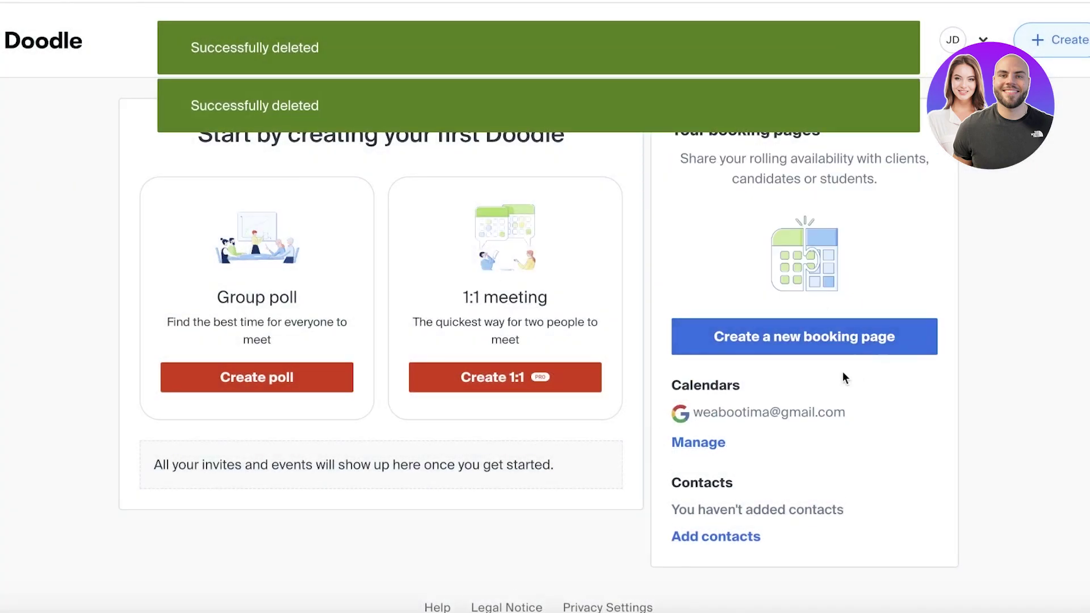
{"action": "left_click", "coordinate": [972, 39]}
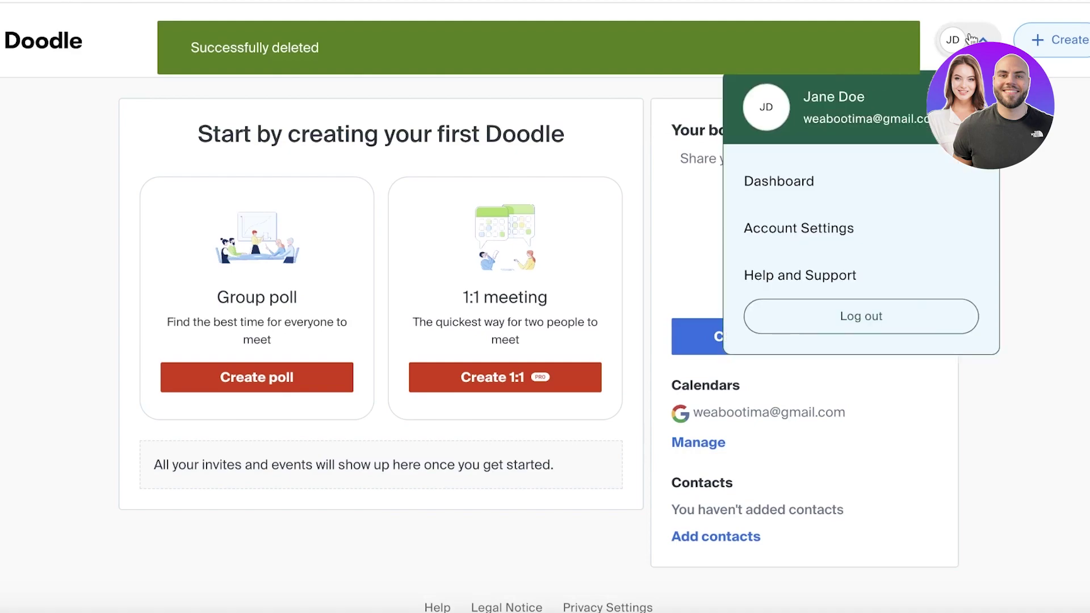
{"action": "left_click", "coordinate": [824, 177]}
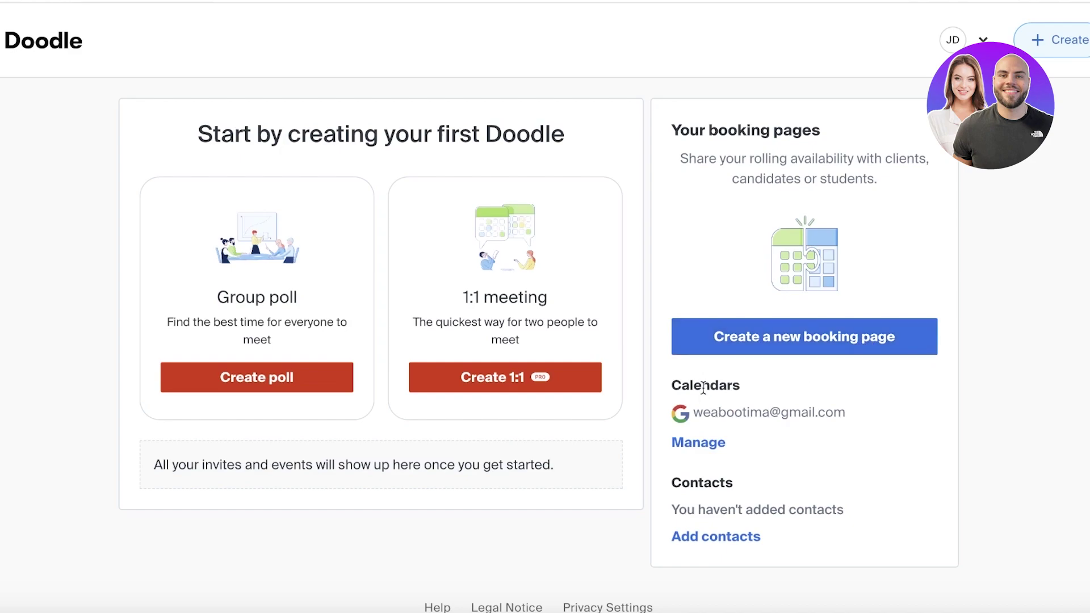
{"action": "left_click", "coordinate": [698, 442]}
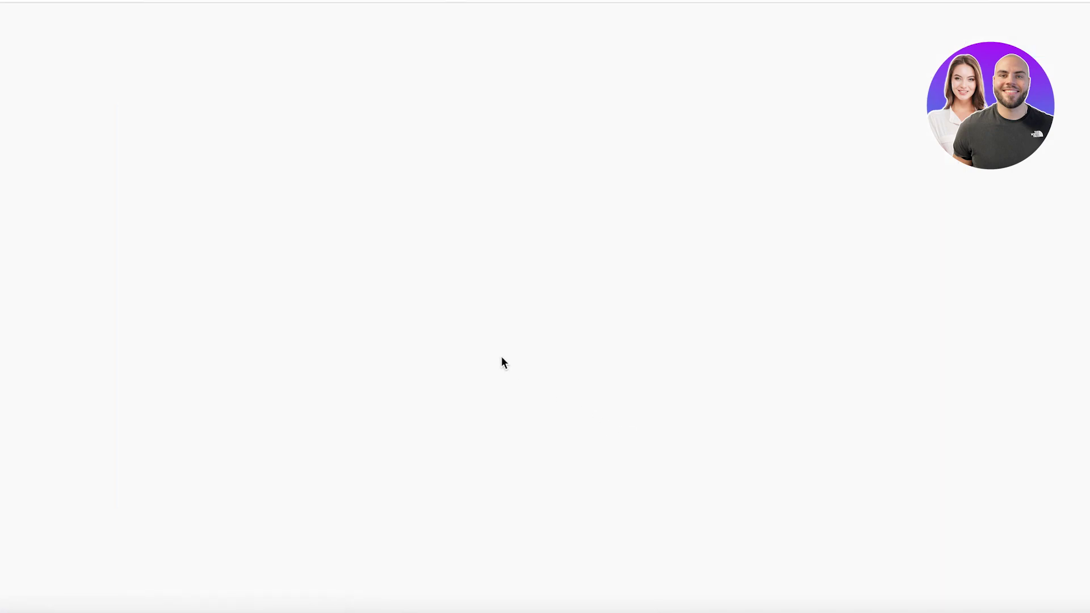
{"action": "scroll", "coordinate": [642, 355], "scroll_direction": "down", "scroll_amount": 5}
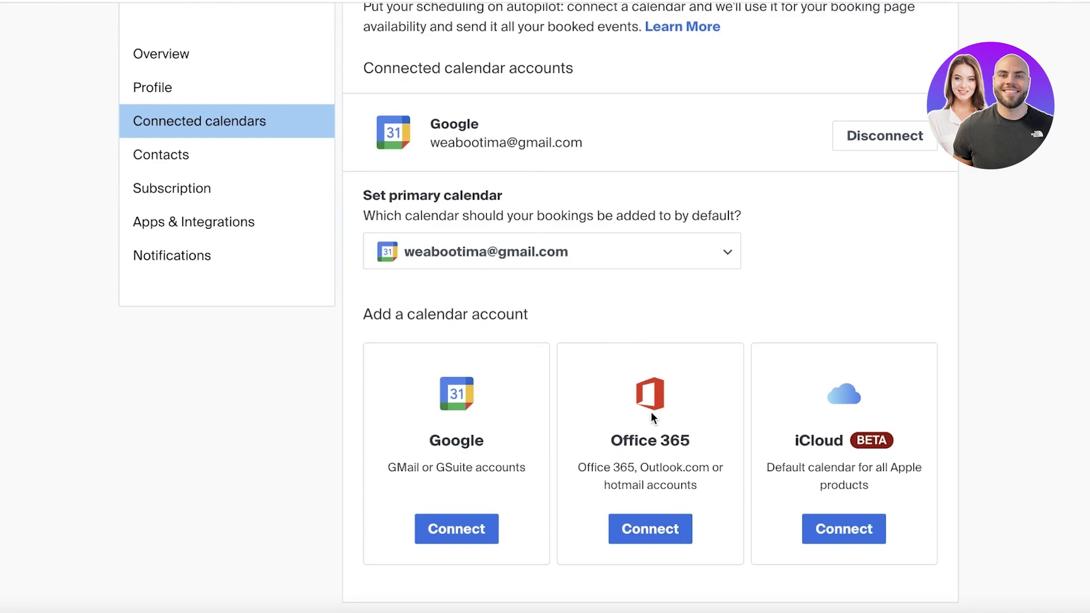
{"action": "scroll", "coordinate": [811, 390], "scroll_direction": "up", "scroll_amount": 5}
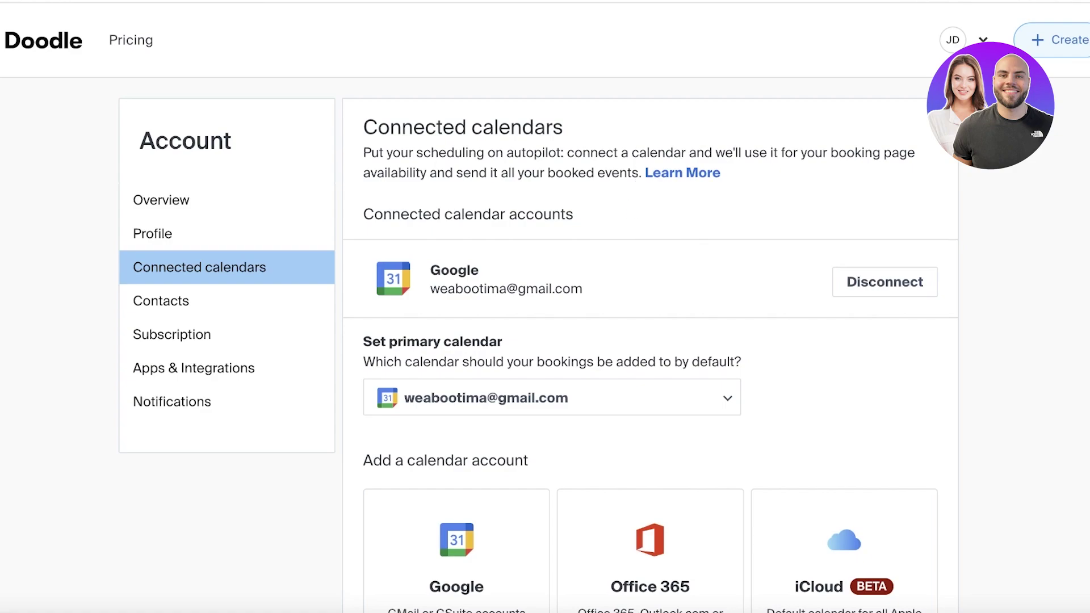
{"action": "right_click", "coordinate": [127, 48]}
{"action": "left_click", "coordinate": [139, 47]}
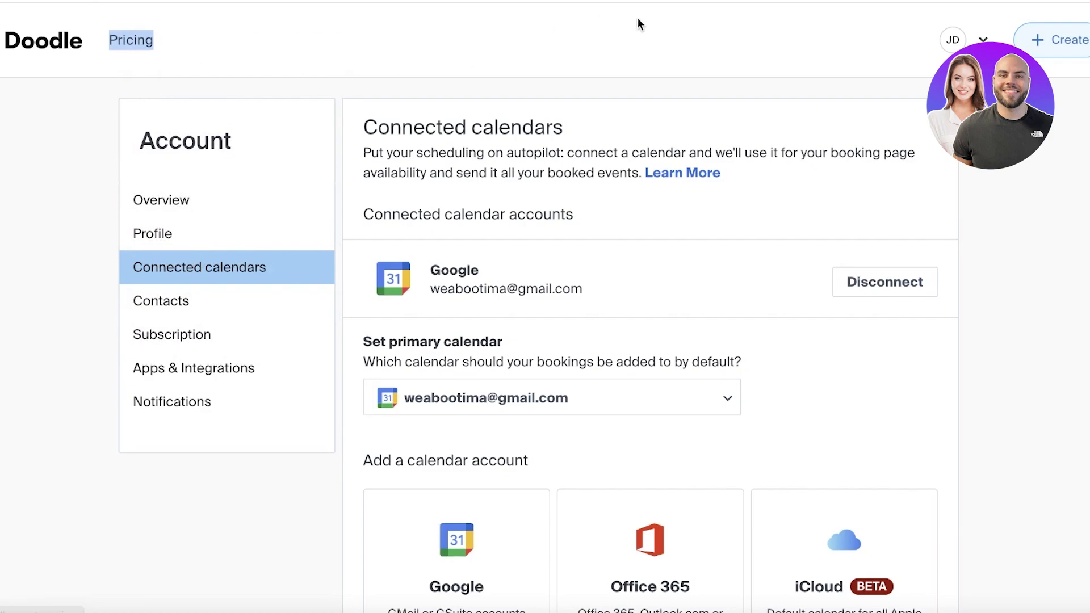
{"action": "scroll", "coordinate": [682, 20], "scroll_direction": "down", "scroll_amount": 1}
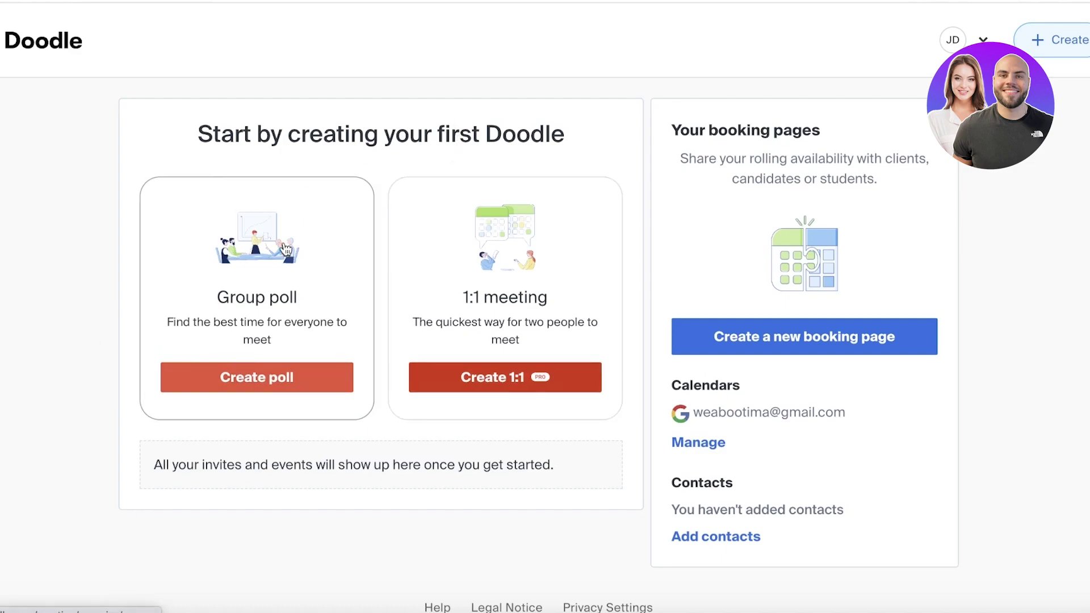
Create a group poll titled 'Manager Revenue Check Meeting' with a sales, revenue and layoffs agenda
{"action": "left_click", "coordinate": [223, 388]}
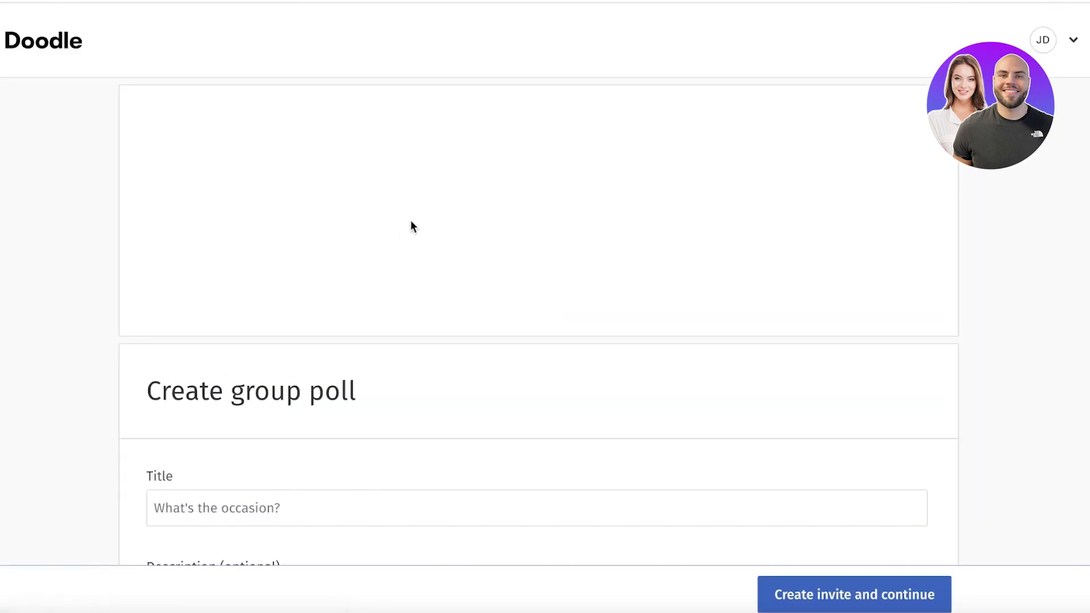
{"action": "scroll", "coordinate": [431, 255], "scroll_direction": "down", "scroll_amount": 6}
{"action": "scroll", "coordinate": [170, 227], "scroll_direction": "up", "scroll_amount": 1}
{"action": "left_click", "coordinate": [227, 175]}
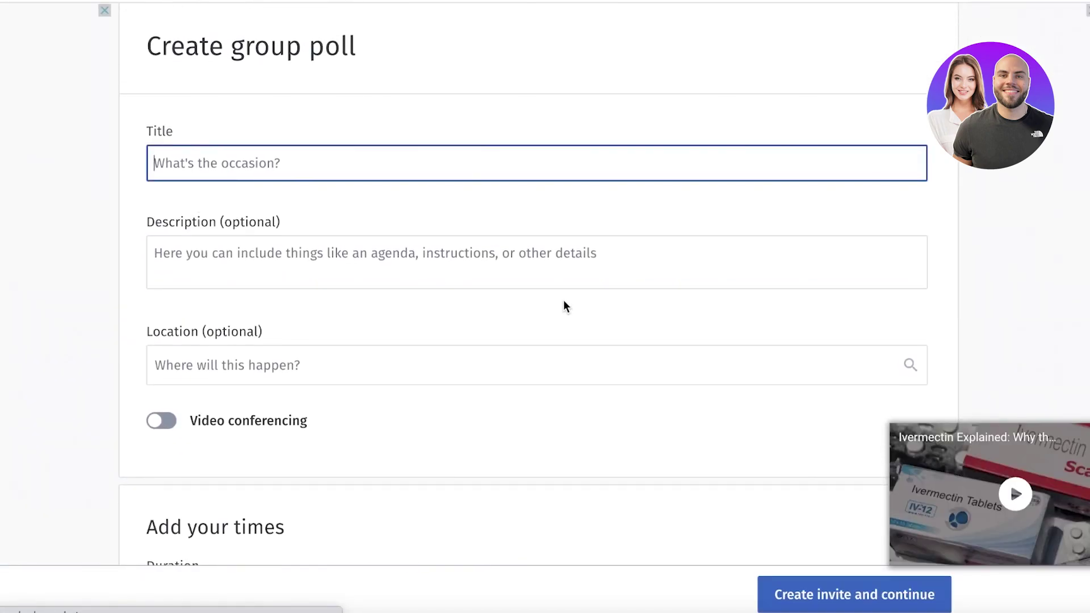
{"action": "type", "text": "Manager Revenue Check Meeting"}
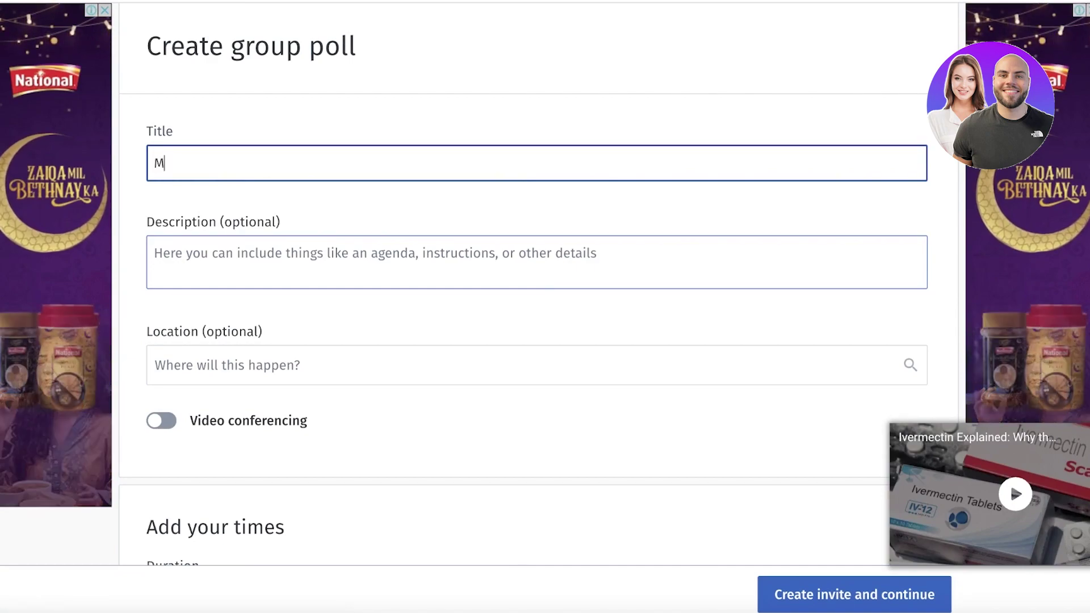
{"action": "left_click", "coordinate": [561, 268]}
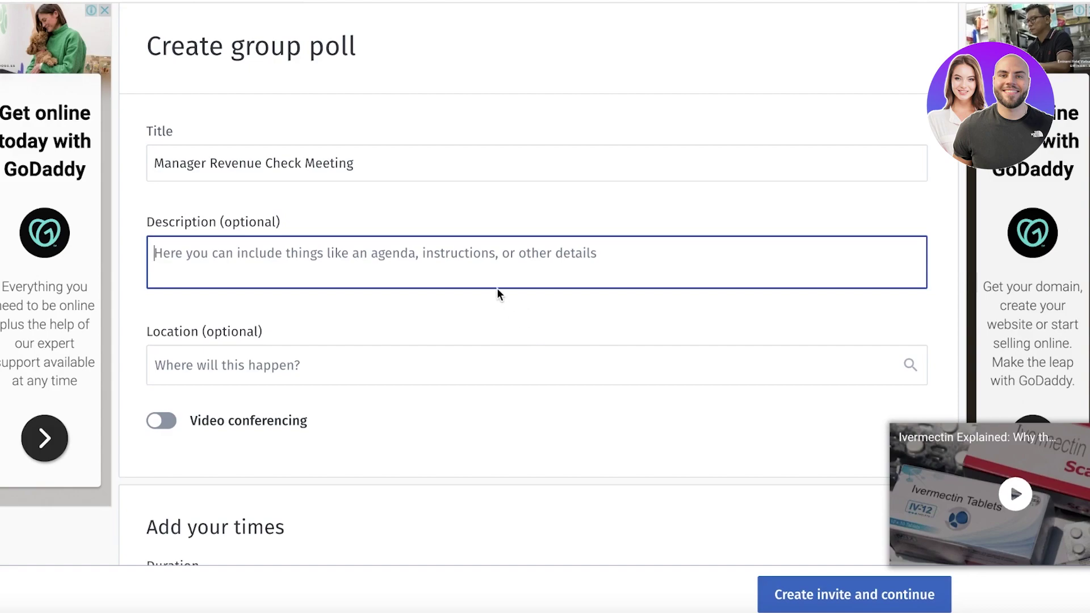
{"action": "type", "text": "-layoffs for potential"}
{"action": "type", "text": "sales"}
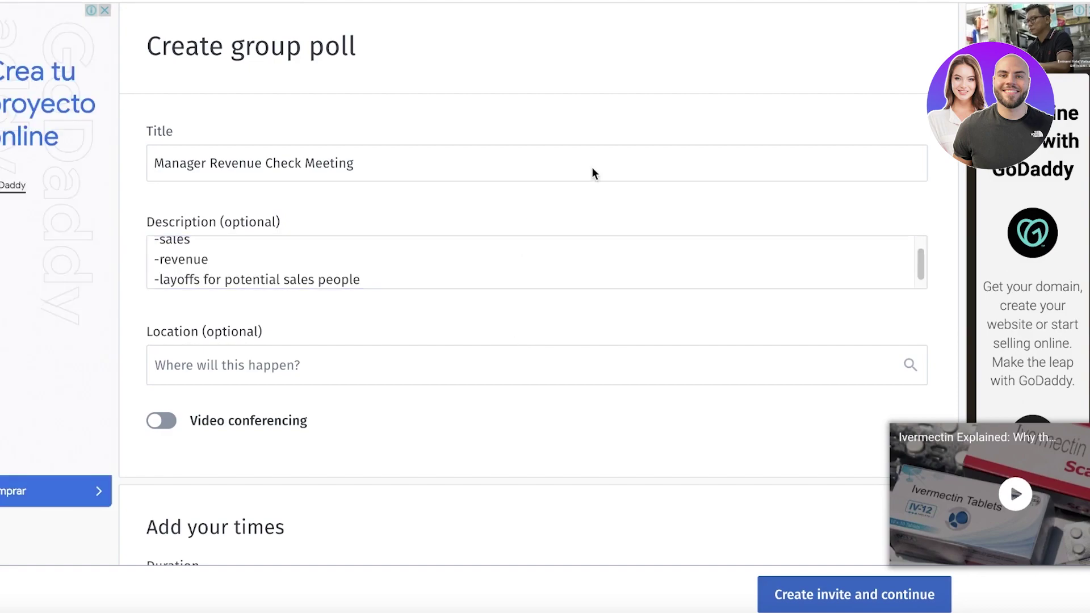
Turn on video conferencing and keep Google Meet as the provider
{"action": "scroll", "coordinate": [608, 158], "scroll_direction": "down", "scroll_amount": 1}
{"action": "scroll", "coordinate": [568, 227], "scroll_direction": "up", "scroll_amount": 1}
{"action": "scroll", "coordinate": [247, 382], "scroll_direction": "down", "scroll_amount": 1}
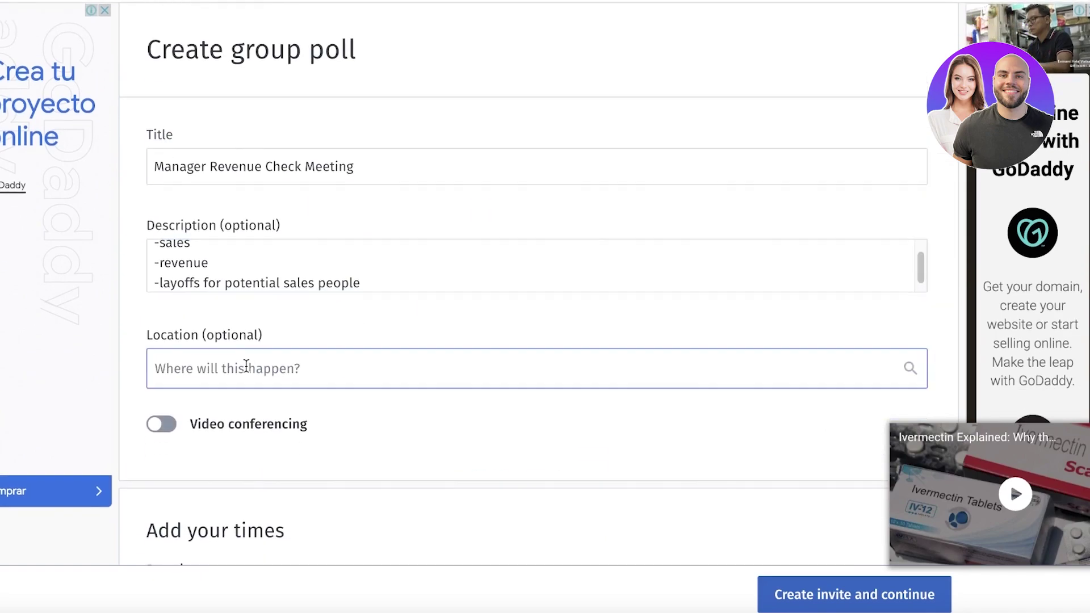
{"action": "left_click", "coordinate": [344, 365]}
{"action": "scroll", "coordinate": [362, 342], "scroll_direction": "down", "scroll_amount": 1}
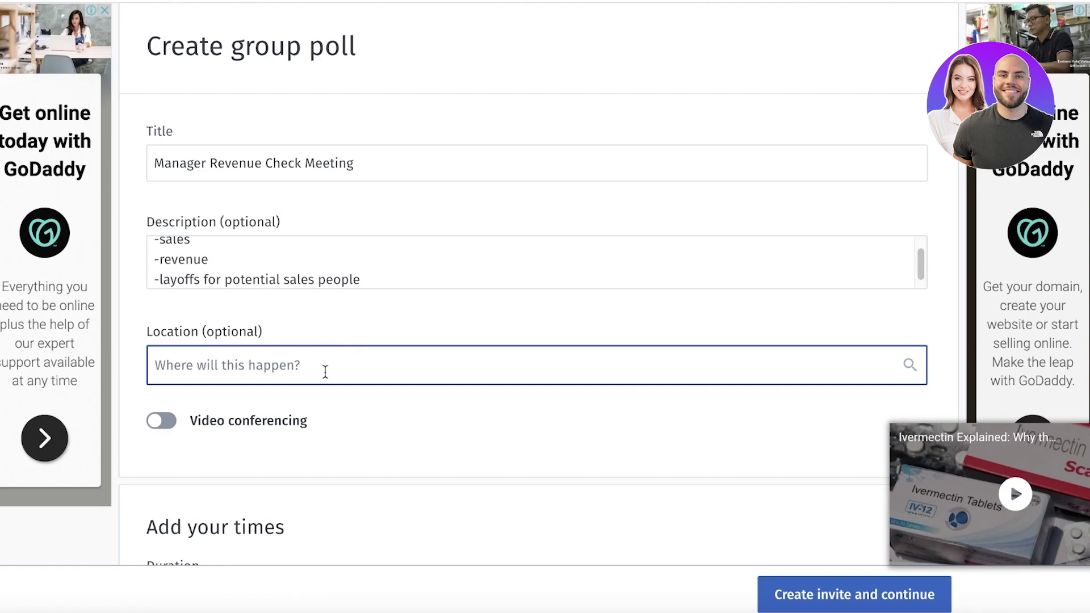
{"action": "left_click", "coordinate": [156, 424]}
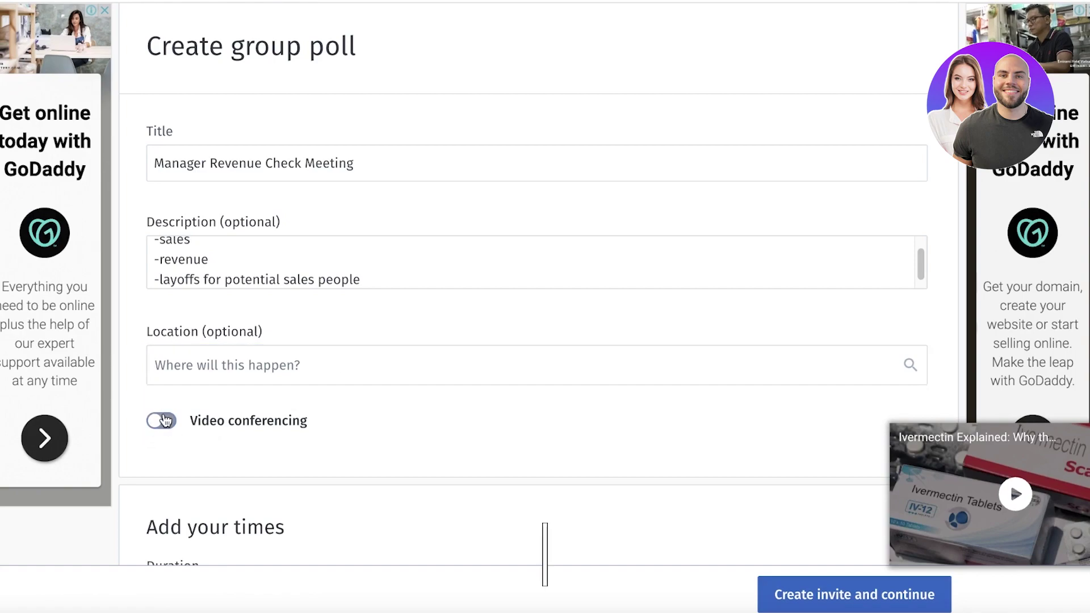
{"action": "scroll", "coordinate": [165, 419], "scroll_direction": "down", "scroll_amount": 4}
{"action": "scroll", "coordinate": [164, 418], "scroll_direction": "up", "scroll_amount": 3}
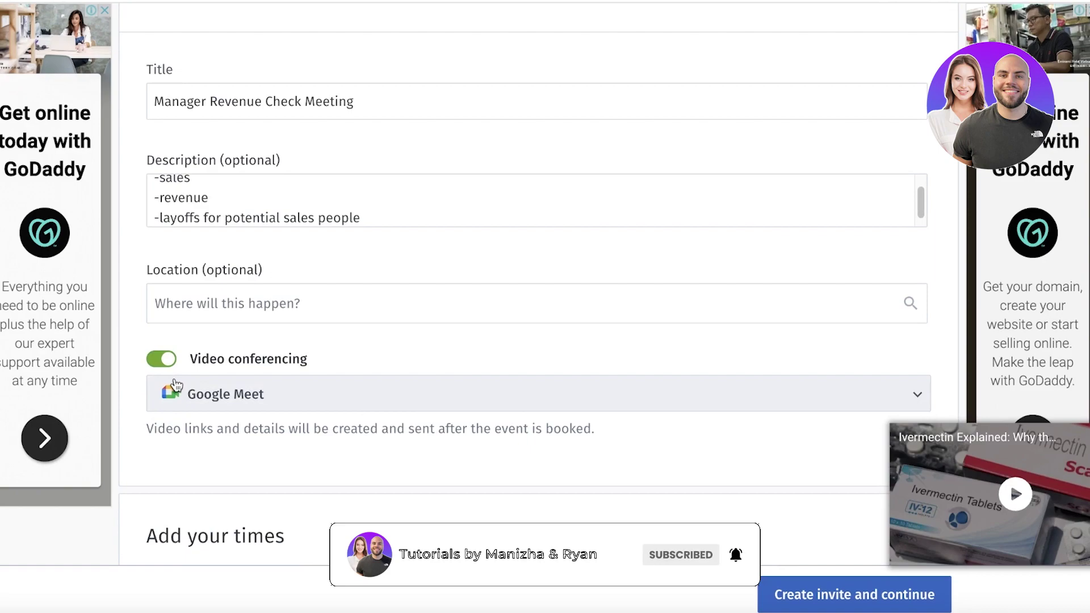
{"action": "left_click", "coordinate": [160, 358]}
{"action": "left_click", "coordinate": [160, 359]}
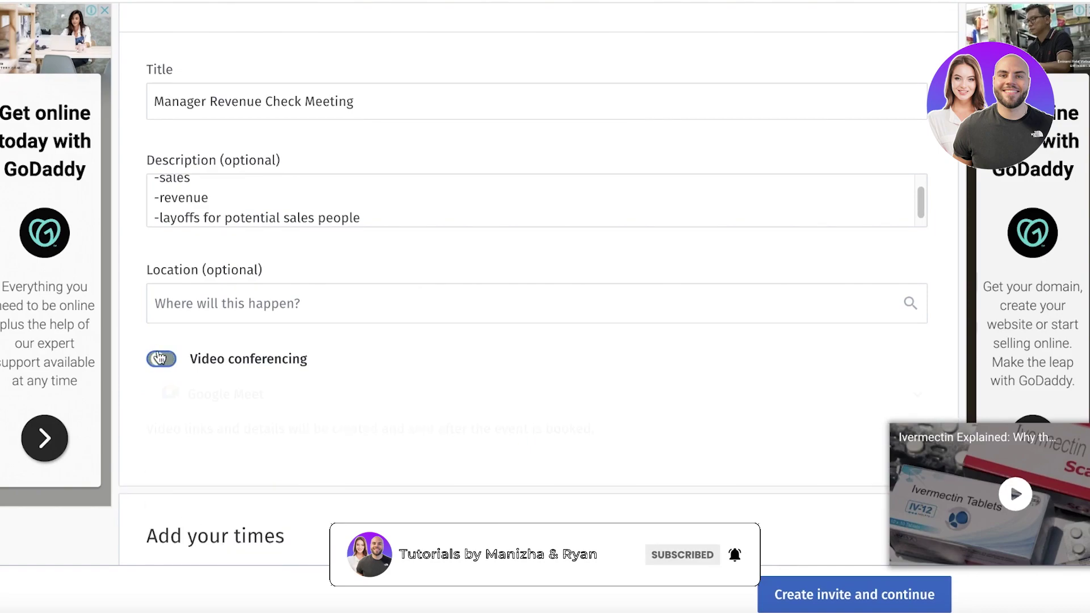
{"action": "left_click", "coordinate": [211, 393]}
{"action": "scroll", "coordinate": [212, 394], "scroll_direction": "down", "scroll_amount": 1}
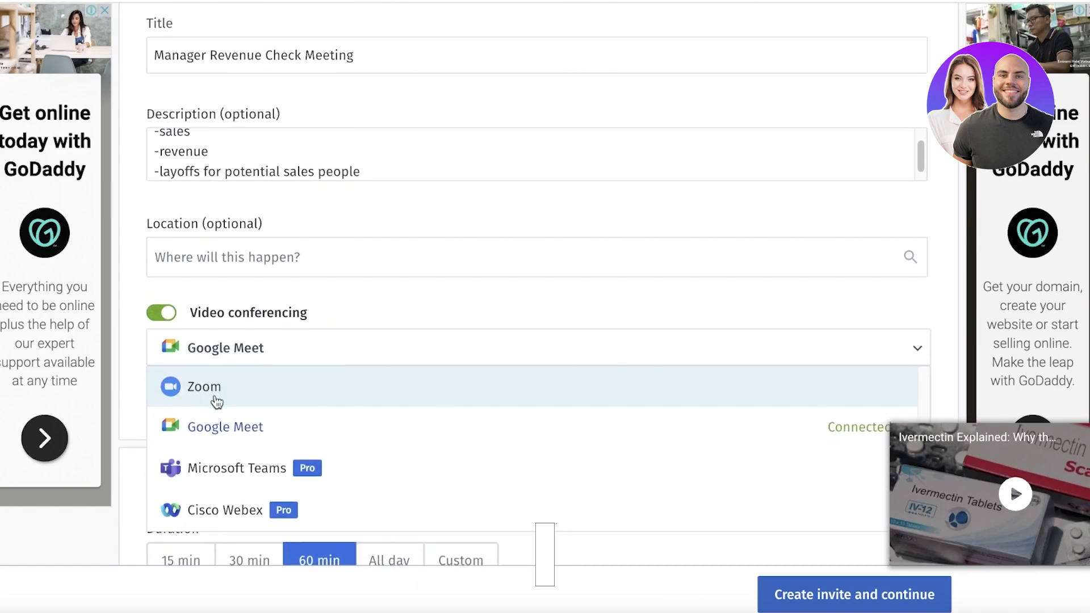
{"action": "left_click", "coordinate": [239, 345]}
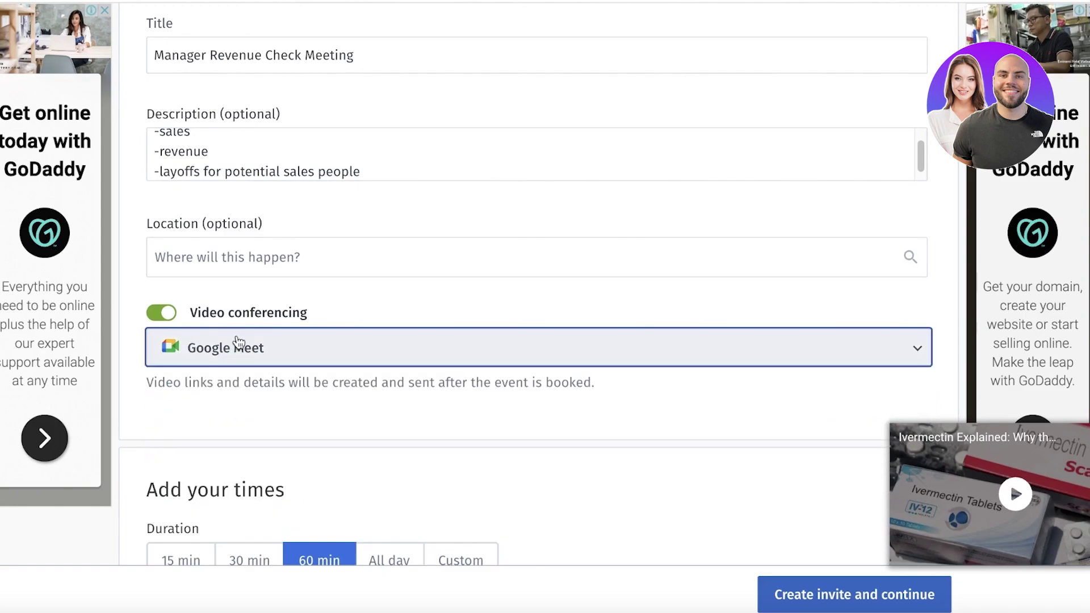
Switch video conferencing off and leave the meeting location empty
{"action": "left_click", "coordinate": [161, 312]}
{"action": "left_click", "coordinate": [189, 267]}
{"action": "left_click", "coordinate": [193, 262]}
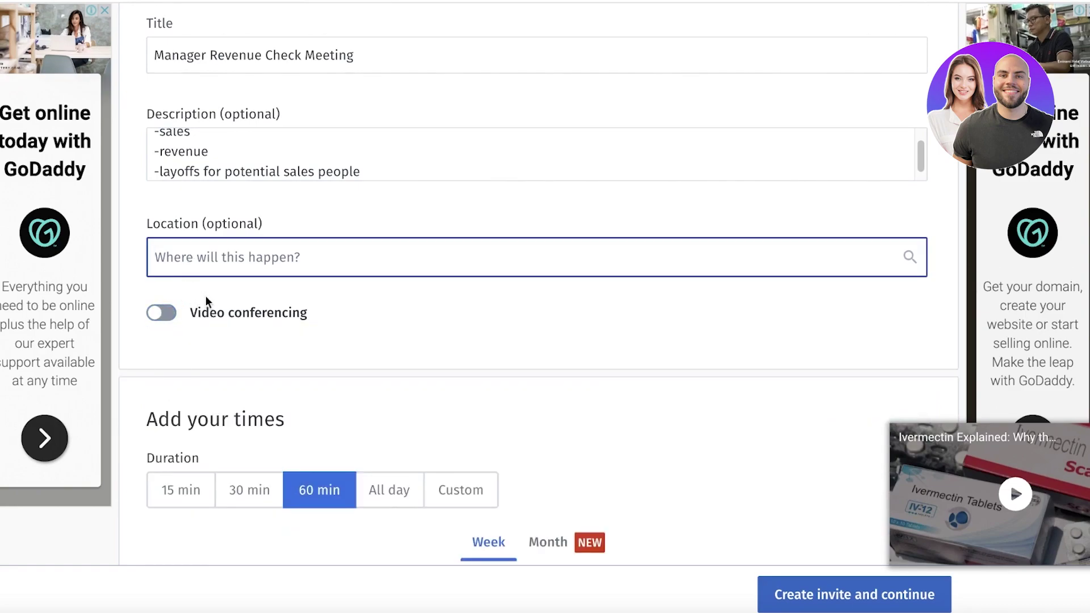
{"action": "left_click", "coordinate": [346, 321]}
{"action": "scroll", "coordinate": [321, 377], "scroll_direction": "down", "scroll_amount": 6}
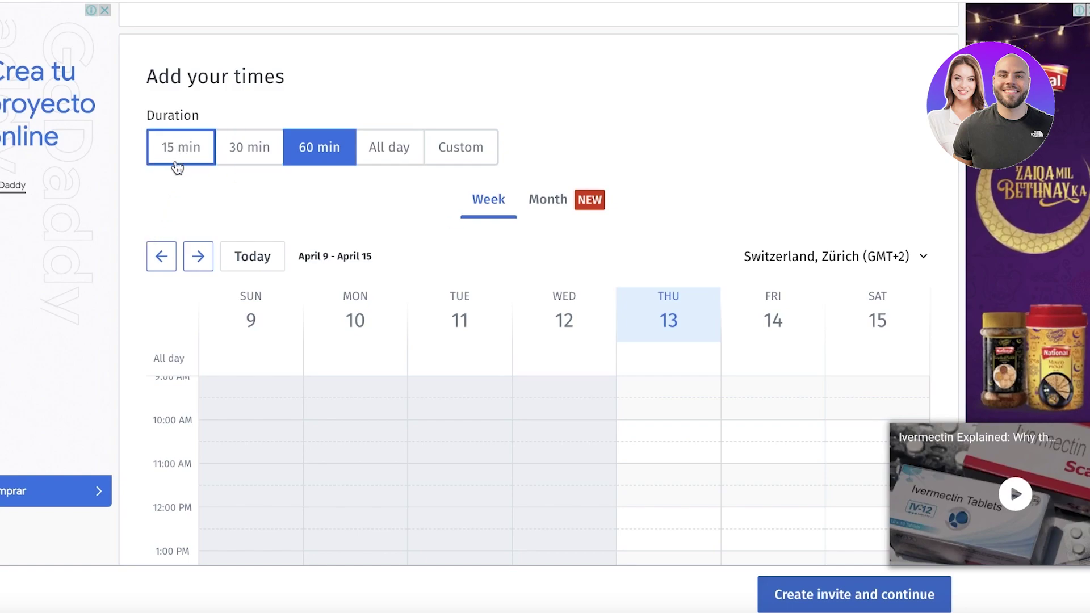
Set the meeting duration to 60 min
{"action": "left_click", "coordinate": [385, 161]}
{"action": "left_click", "coordinate": [447, 159]}
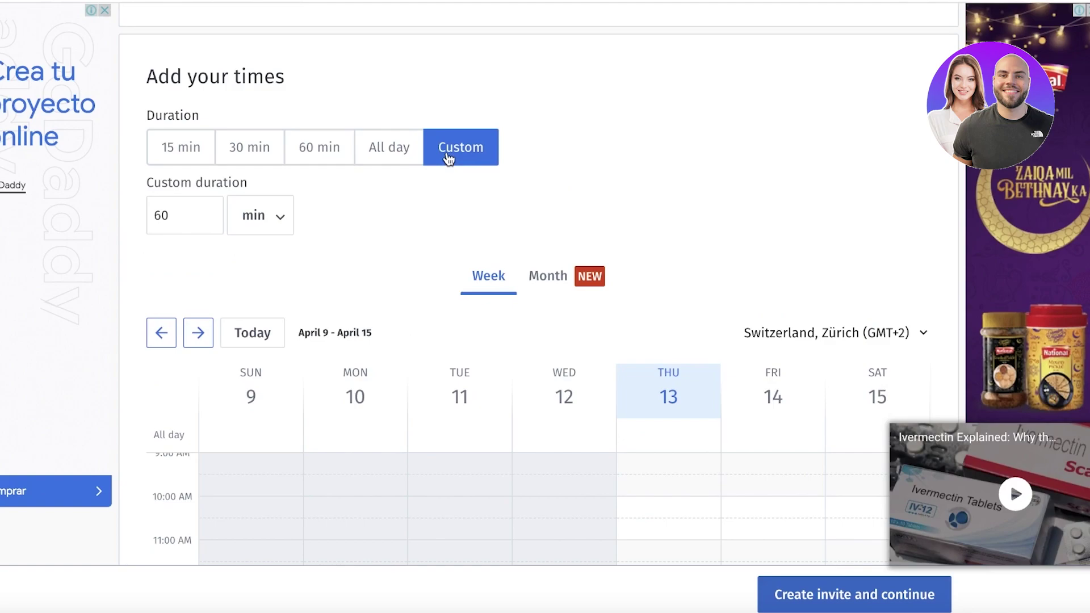
{"action": "left_click", "coordinate": [170, 221]}
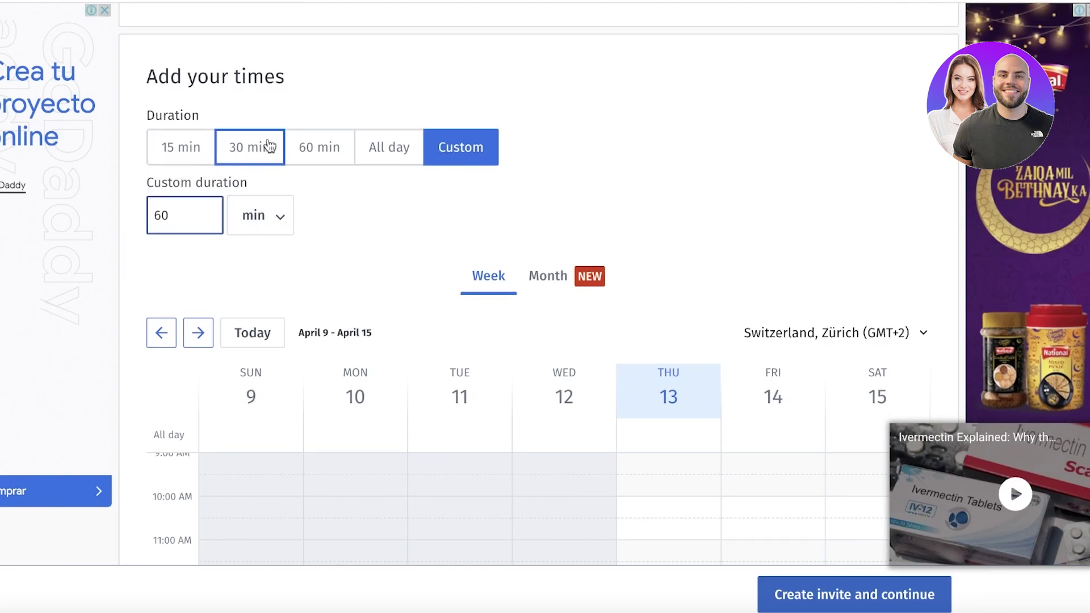
{"action": "left_click", "coordinate": [322, 146]}
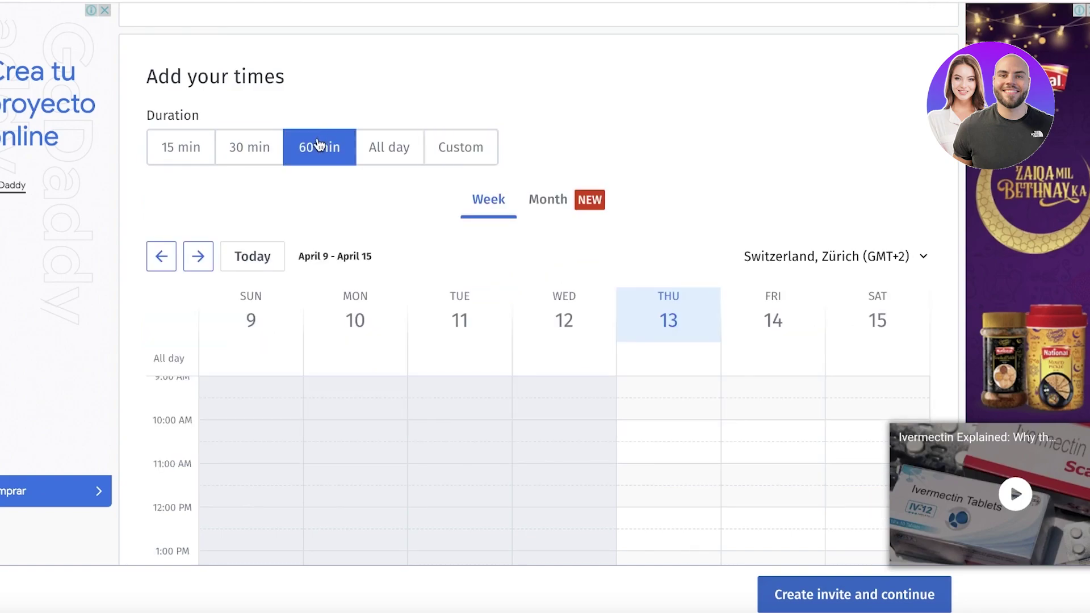
{"action": "scroll", "coordinate": [492, 114], "scroll_direction": "down", "scroll_amount": 2}
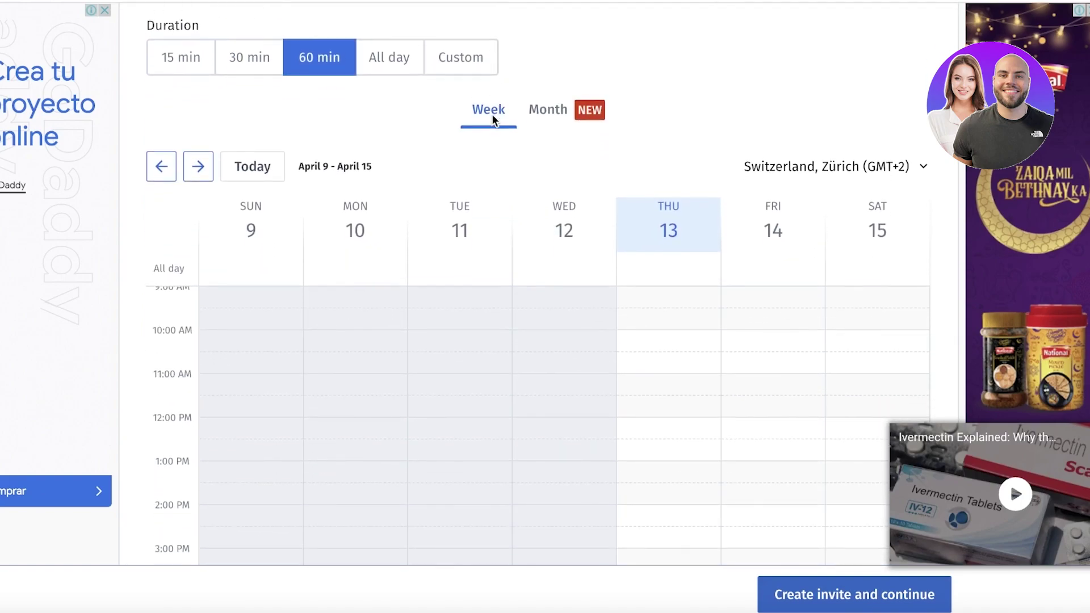
Switch the date picker to the April 2023 month calendar
{"action": "left_click", "coordinate": [526, 109]}
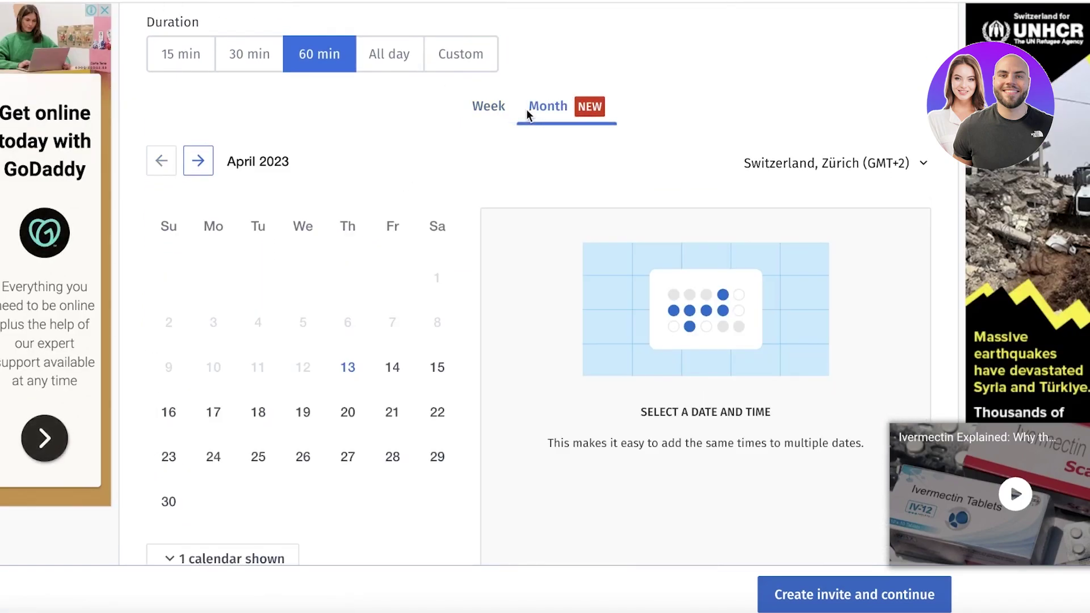
{"action": "left_click", "coordinate": [481, 109]}
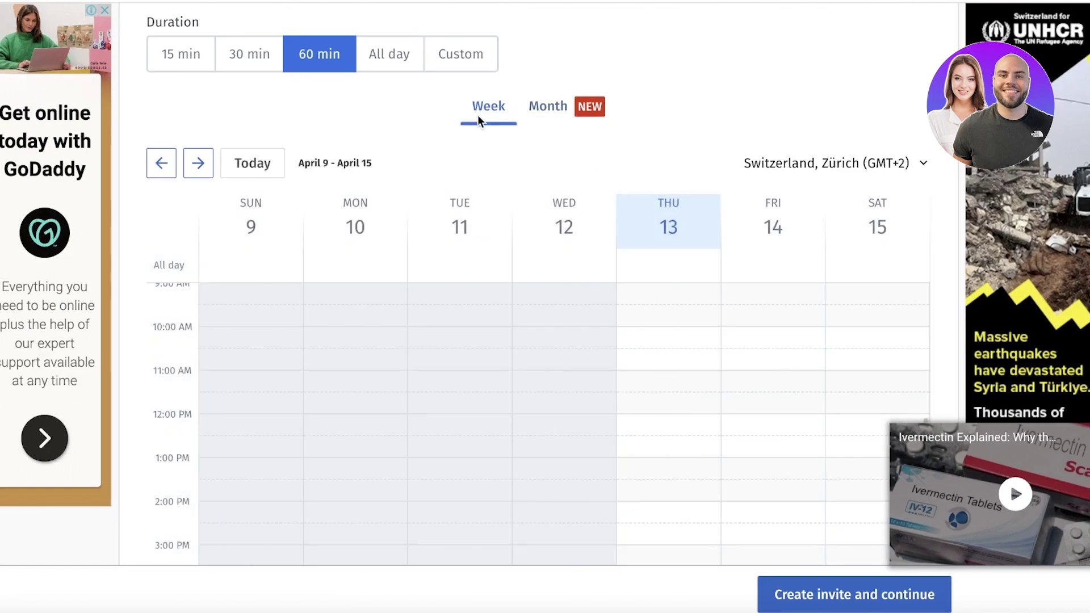
{"action": "left_click", "coordinate": [582, 105]}
{"action": "scroll", "coordinate": [537, 243], "scroll_direction": "down", "scroll_amount": 1}
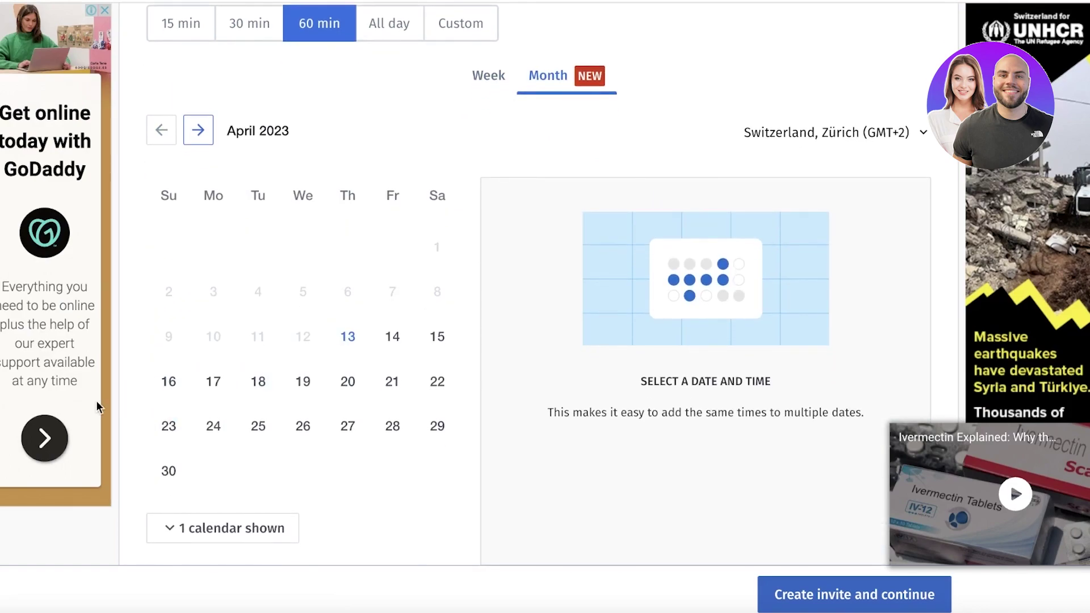
{"action": "scroll", "coordinate": [442, 369], "scroll_direction": "down", "scroll_amount": 3}
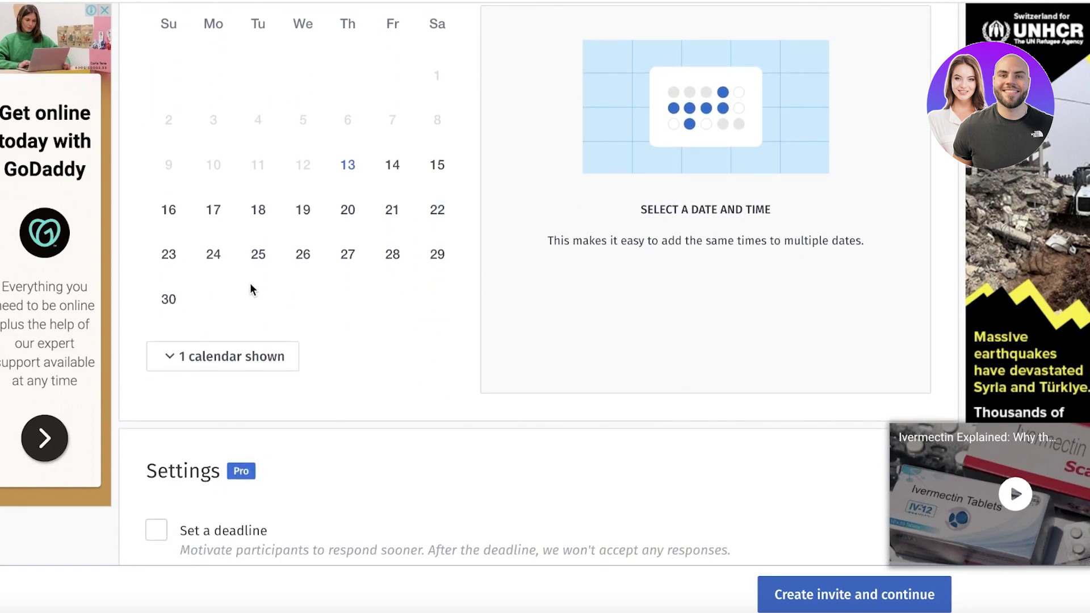
Select 17 and 18 April, dropping 16 April, each starting at 10:00 AM
{"action": "left_click", "coordinate": [165, 225]}
{"action": "left_click", "coordinate": [230, 218]}
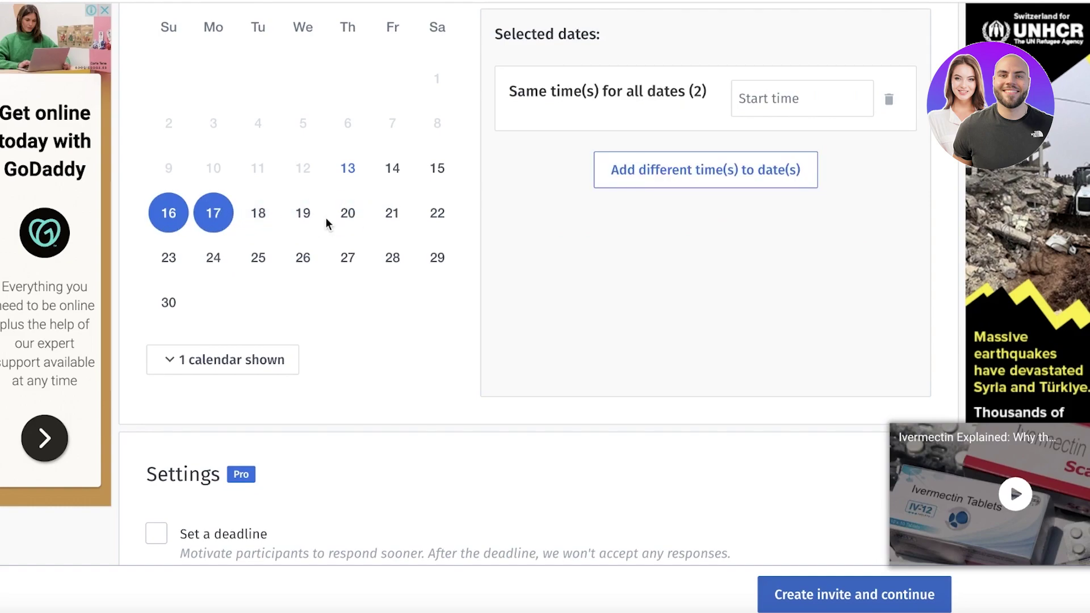
{"action": "scroll", "coordinate": [301, 249], "scroll_direction": "up", "scroll_amount": 1}
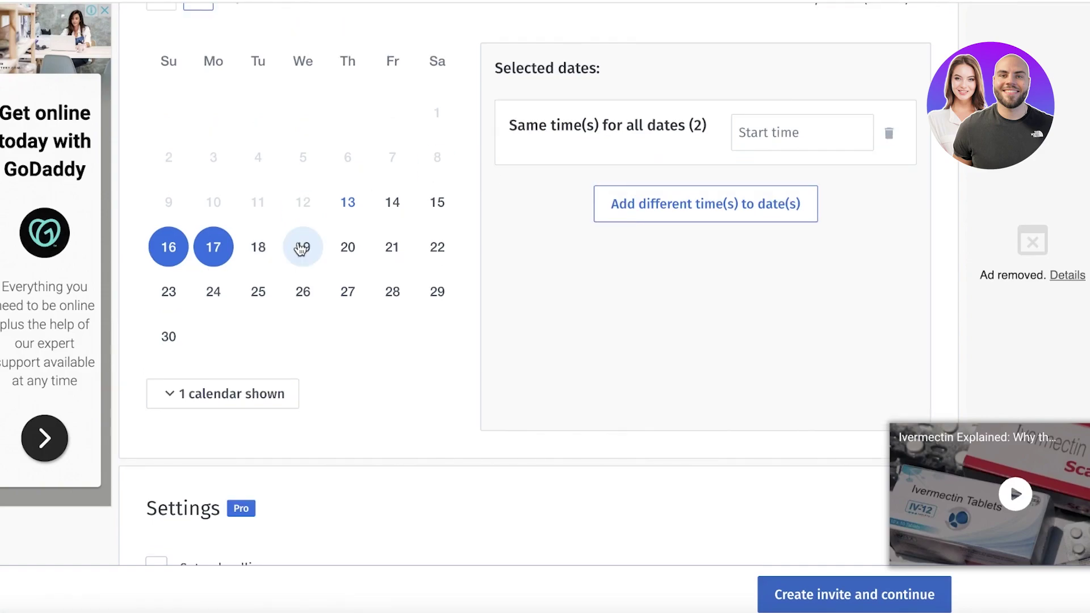
{"action": "scroll", "coordinate": [216, 261], "scroll_direction": "up", "scroll_amount": 1}
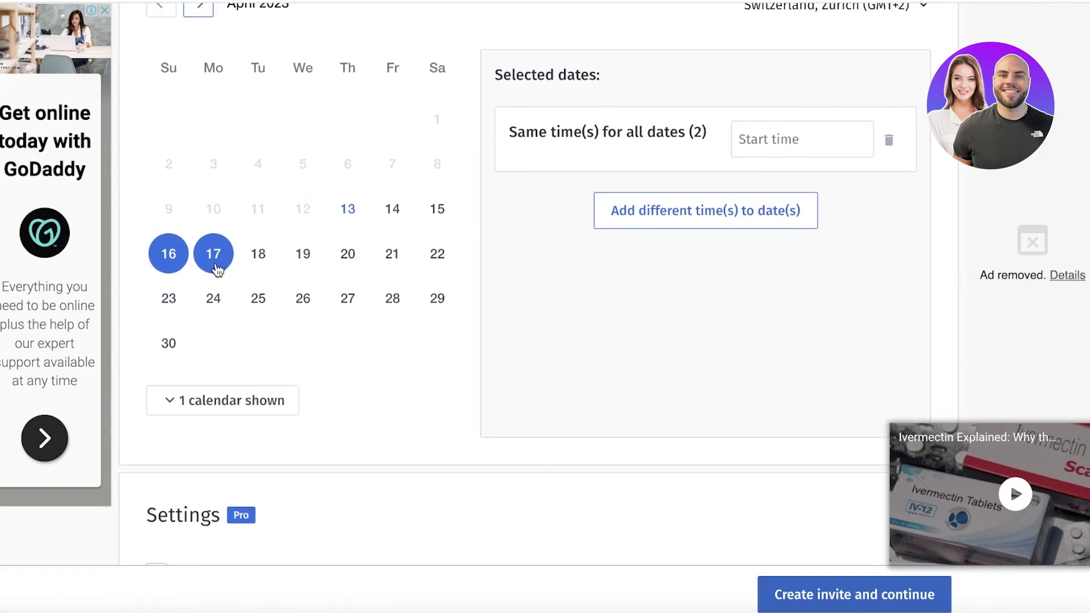
{"action": "left_click", "coordinate": [642, 215]}
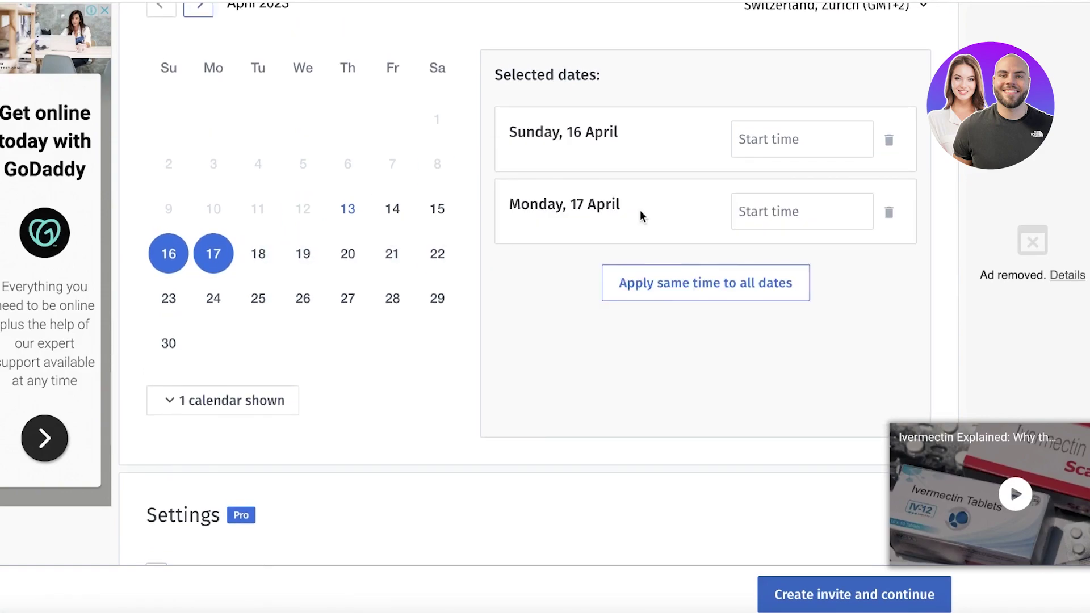
{"action": "left_click", "coordinate": [798, 135]}
{"action": "scroll", "coordinate": [767, 236], "scroll_direction": "down", "scroll_amount": 3}
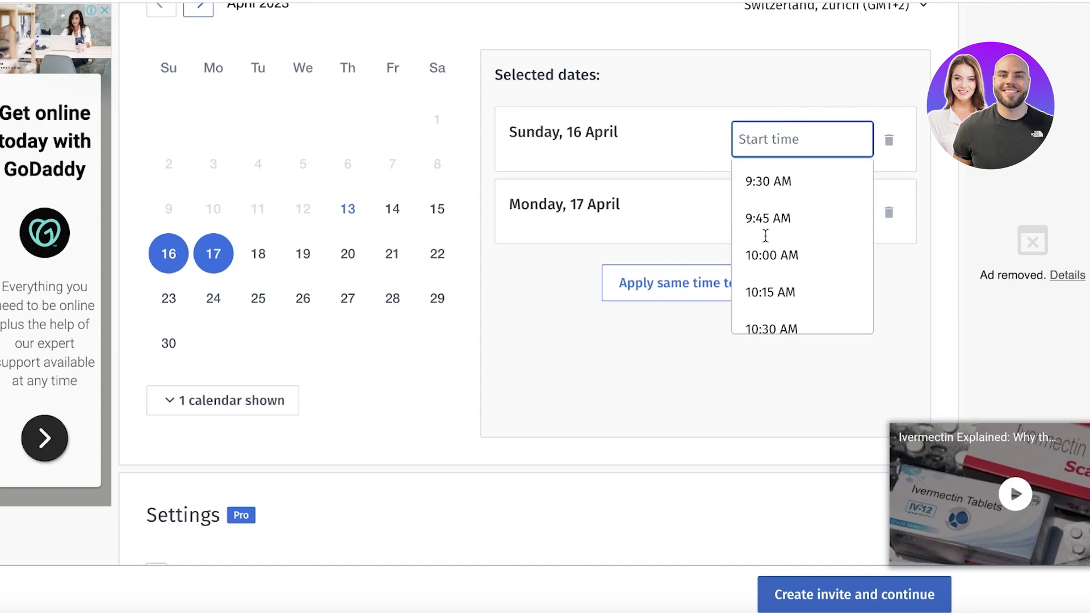
{"action": "left_click", "coordinate": [771, 257]}
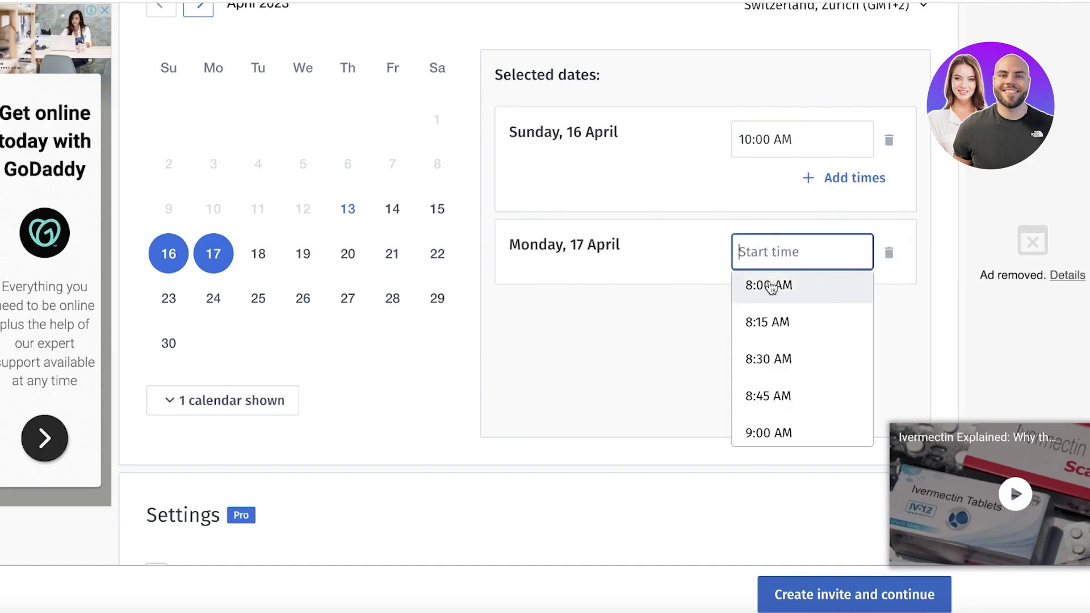
{"action": "left_click", "coordinate": [888, 139]}
{"action": "left_click", "coordinate": [259, 253]}
{"action": "left_click", "coordinate": [777, 254]}
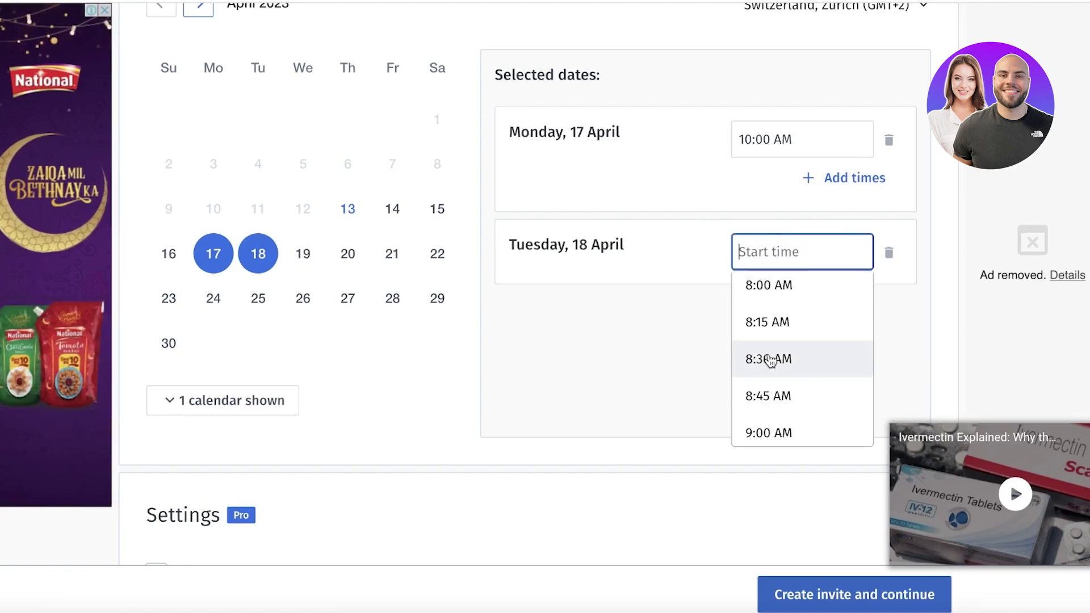
{"action": "scroll", "coordinate": [768, 358], "scroll_direction": "down", "scroll_amount": 3}
{"action": "left_click", "coordinate": [767, 352]}
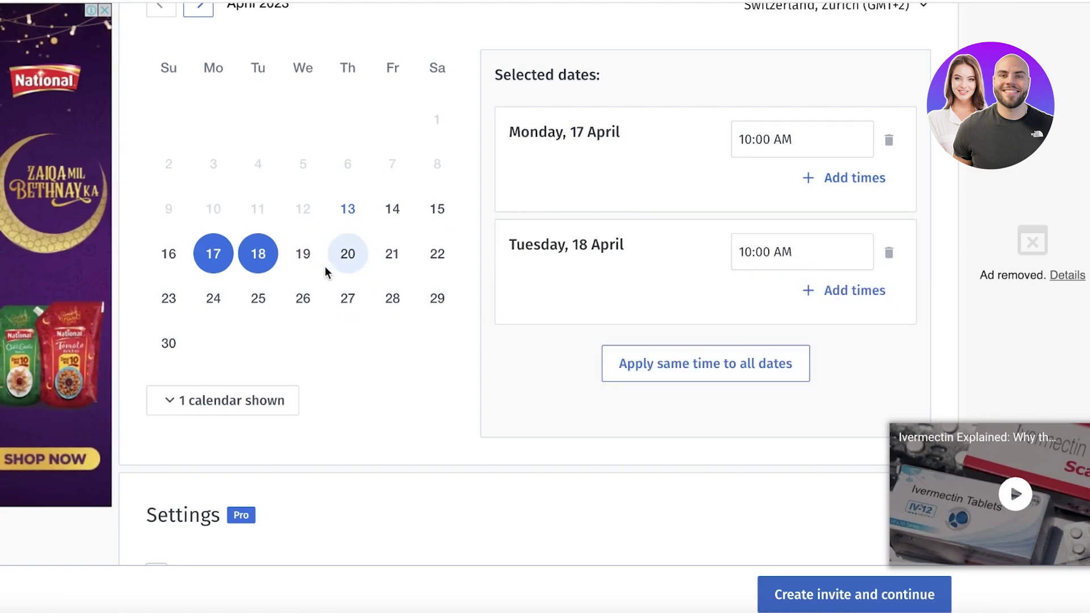
Add 4:00 PM to 17 and 18 April and apply the same times to all dates
{"action": "left_click", "coordinate": [878, 177]}
{"action": "left_click", "coordinate": [832, 187]}
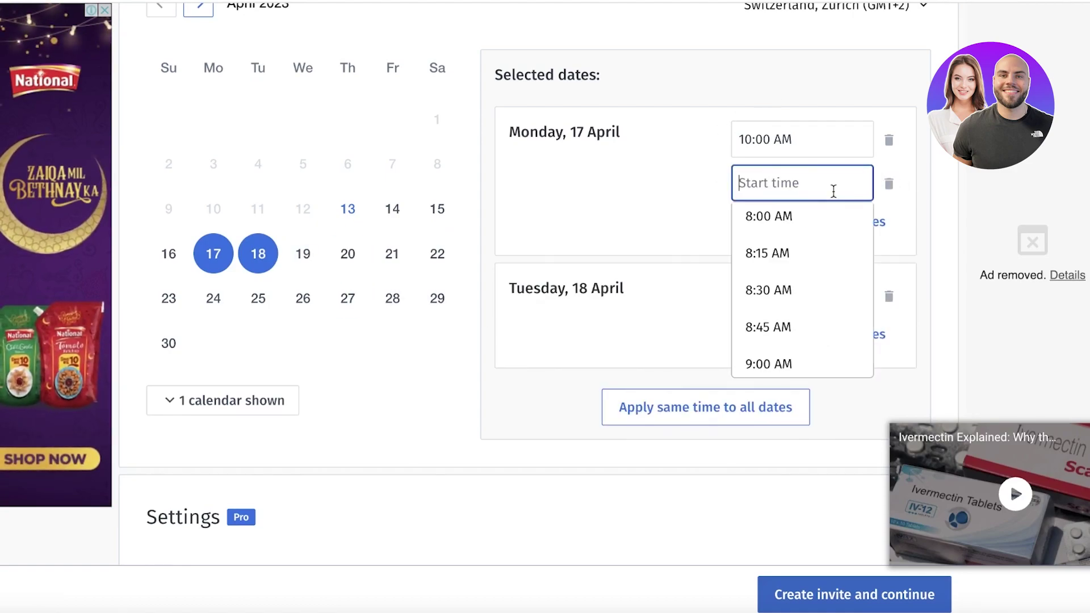
{"action": "scroll", "coordinate": [781, 277], "scroll_direction": "down", "scroll_amount": 10}
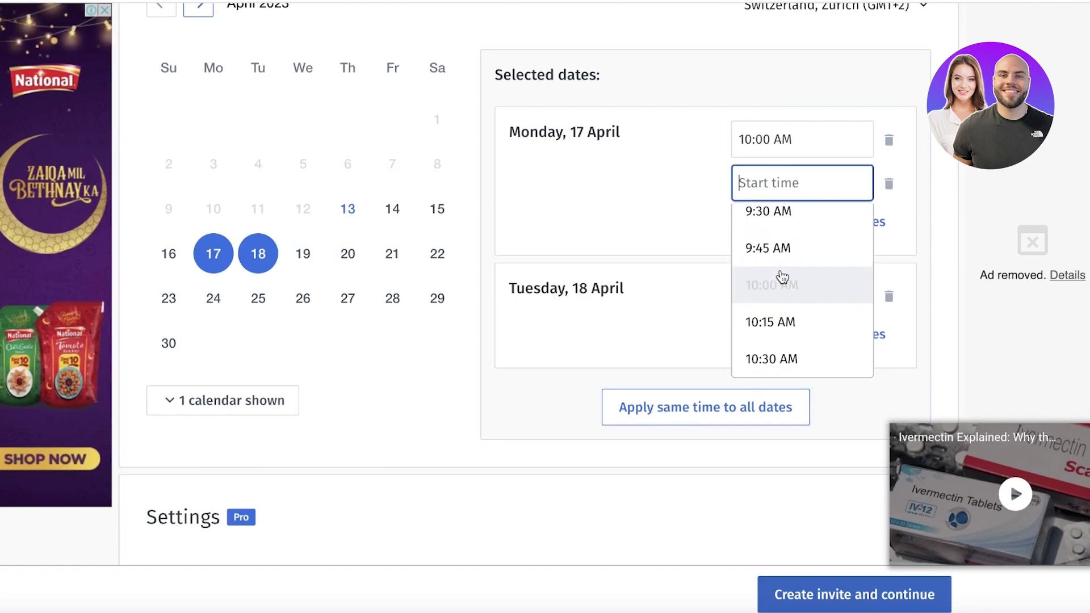
{"action": "scroll", "coordinate": [796, 322], "scroll_direction": "down", "scroll_amount": 10}
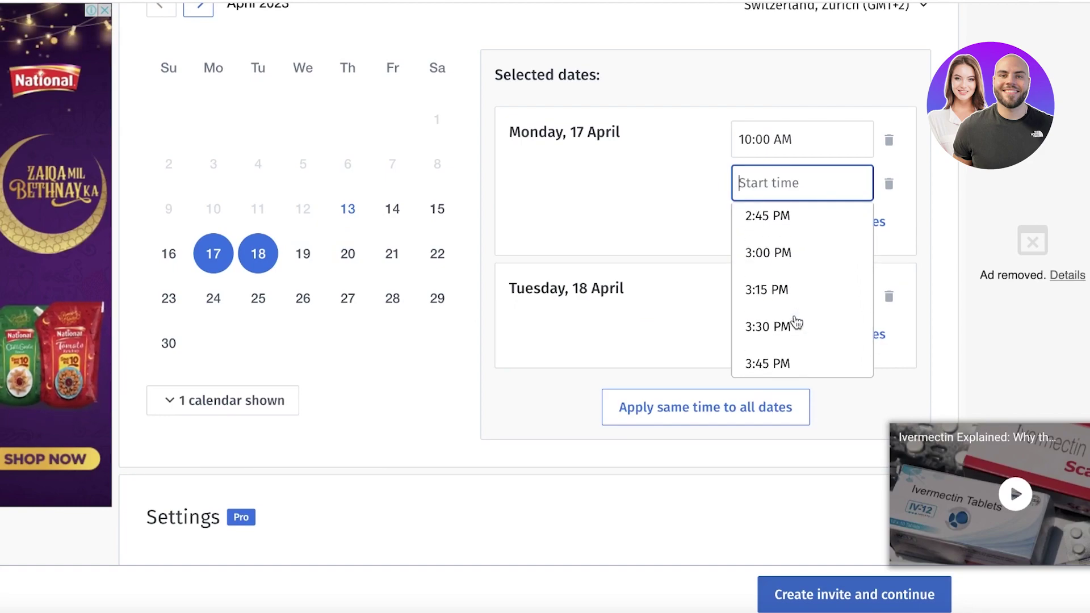
{"action": "scroll", "coordinate": [786, 296], "scroll_direction": "up", "scroll_amount": 6}
{"action": "scroll", "coordinate": [783, 292], "scroll_direction": "down", "scroll_amount": 1}
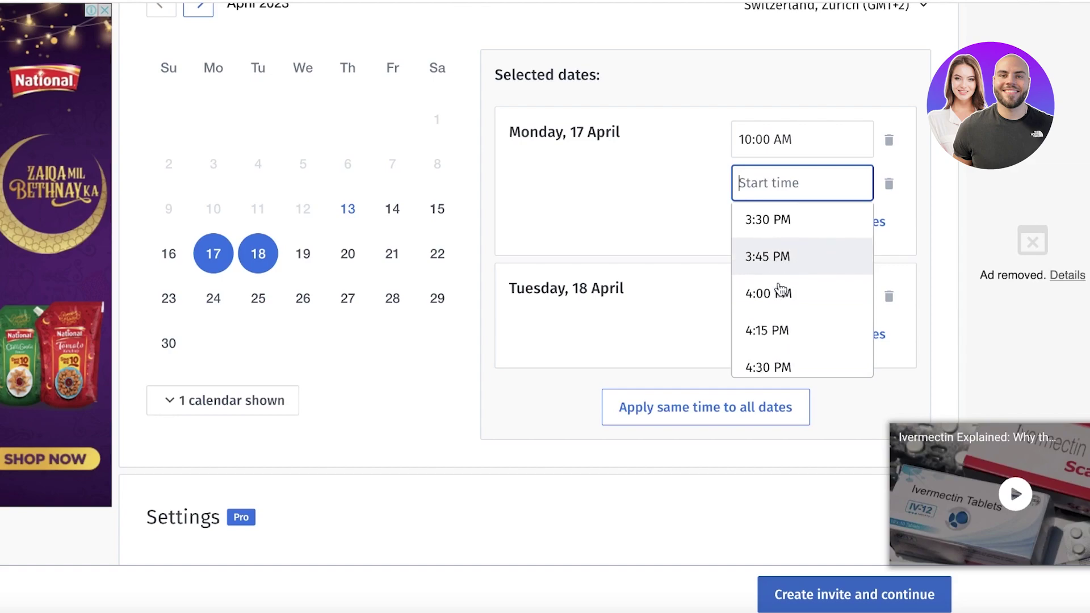
{"action": "left_click", "coordinate": [776, 289]}
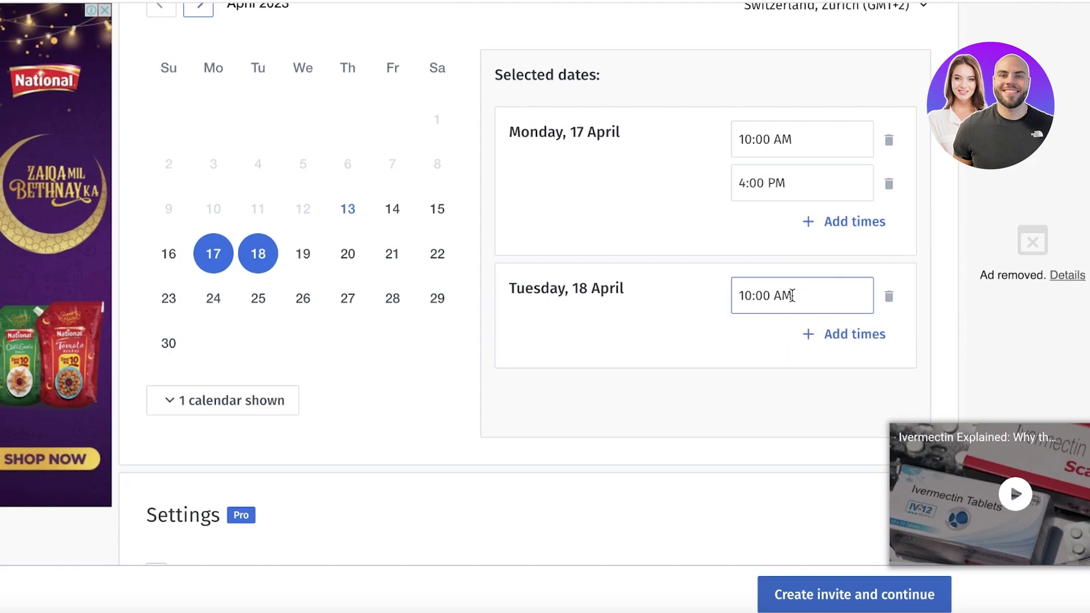
{"action": "left_click", "coordinate": [823, 336]}
{"action": "scroll", "coordinate": [812, 333], "scroll_direction": "down", "scroll_amount": 4}
{"action": "scroll", "coordinate": [786, 136], "scroll_direction": "up", "scroll_amount": 1}
{"action": "scroll", "coordinate": [772, 227], "scroll_direction": "up", "scroll_amount": 2}
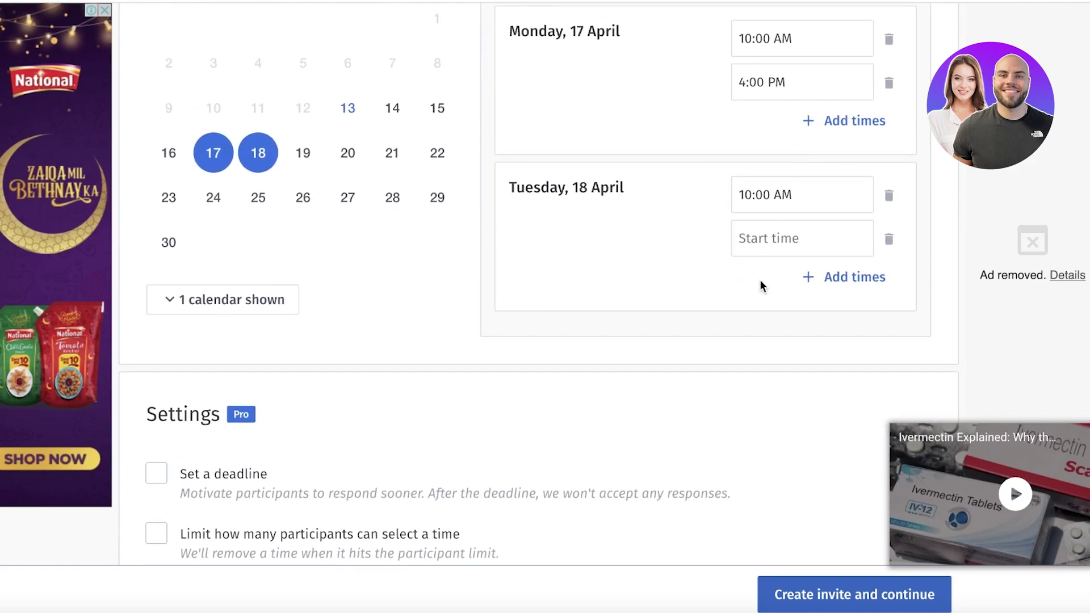
{"action": "left_click", "coordinate": [772, 241]}
{"action": "scroll", "coordinate": [781, 255], "scroll_direction": "down", "scroll_amount": 5}
{"action": "scroll", "coordinate": [780, 284], "scroll_direction": "up", "scroll_amount": 5}
{"action": "scroll", "coordinate": [768, 372], "scroll_direction": "down", "scroll_amount": 10}
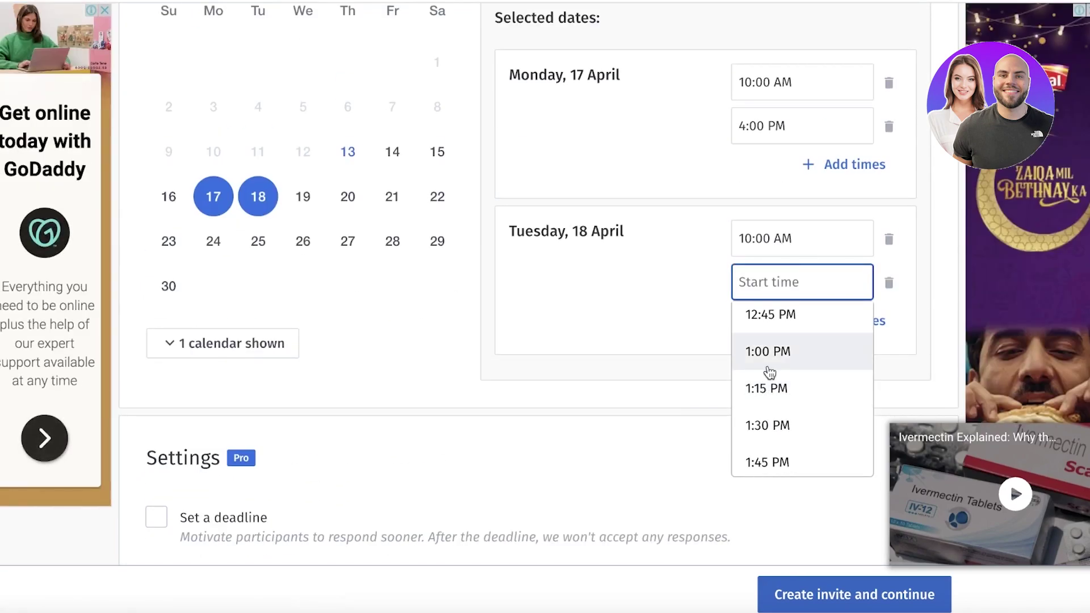
{"action": "left_click", "coordinate": [769, 372]}
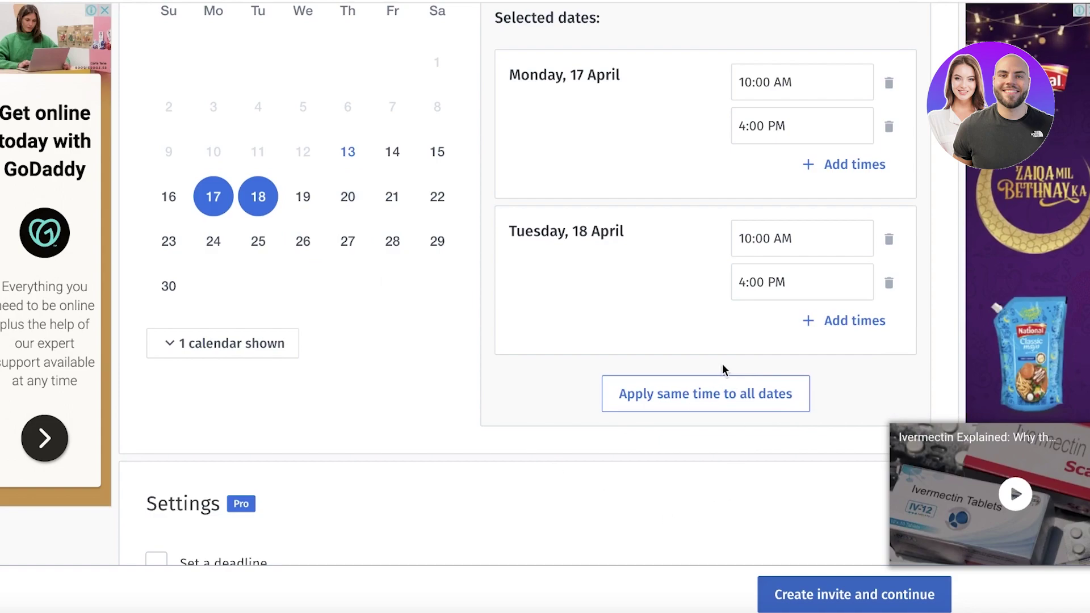
{"action": "left_click", "coordinate": [684, 399]}
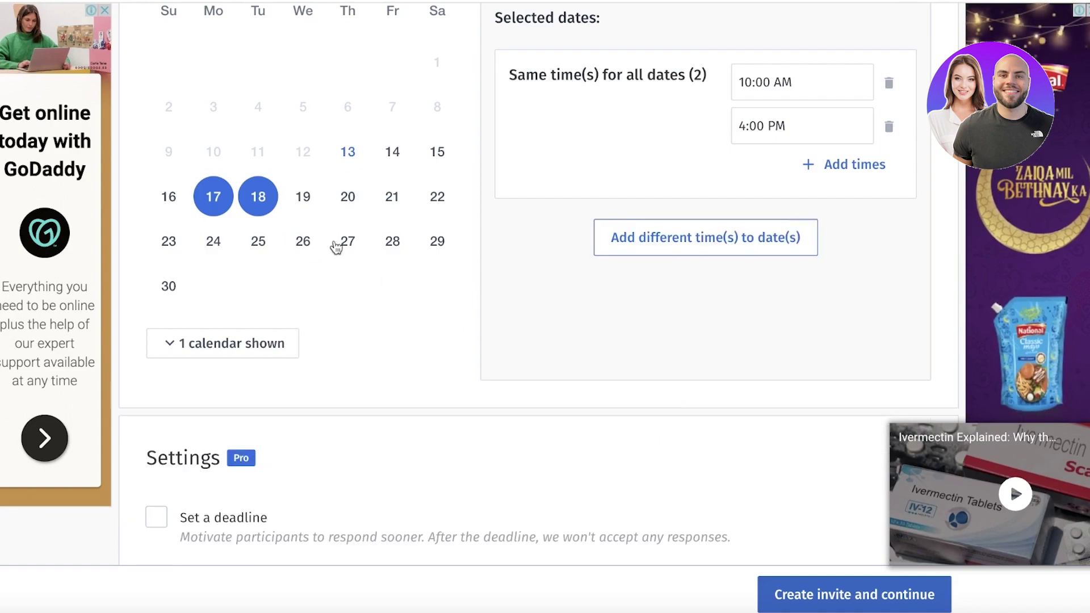
Add 19 and 20 April as poll dates with their own times listed
{"action": "left_click", "coordinate": [303, 196]}
{"action": "left_click", "coordinate": [348, 196]}
{"action": "left_click", "coordinate": [646, 241]}
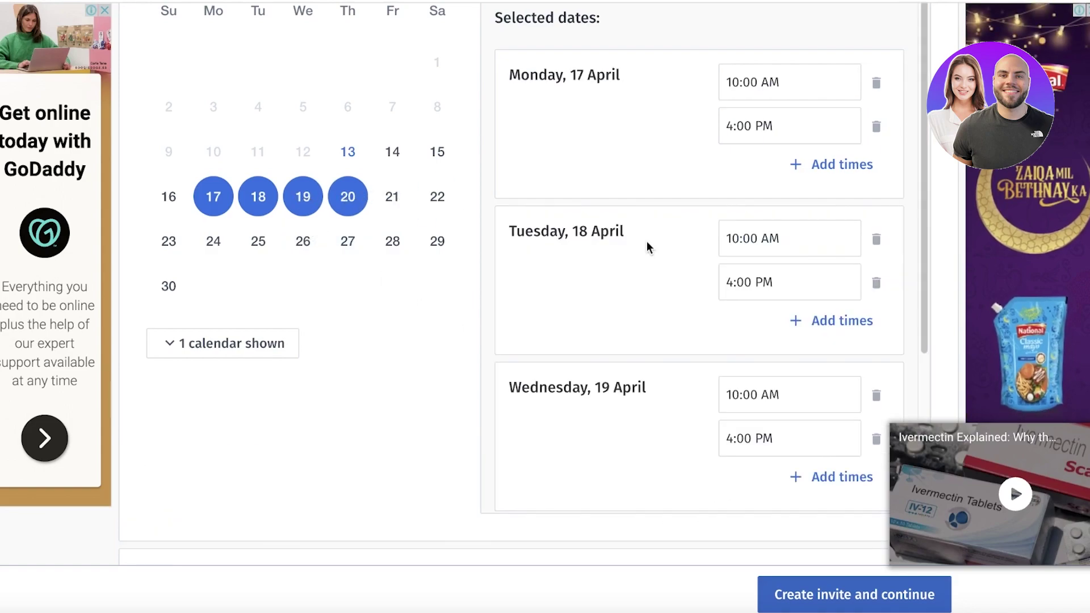
{"action": "scroll", "coordinate": [810, 172], "scroll_direction": "down", "scroll_amount": 2}
{"action": "scroll", "coordinate": [899, 171], "scroll_direction": "down", "scroll_amount": 3}
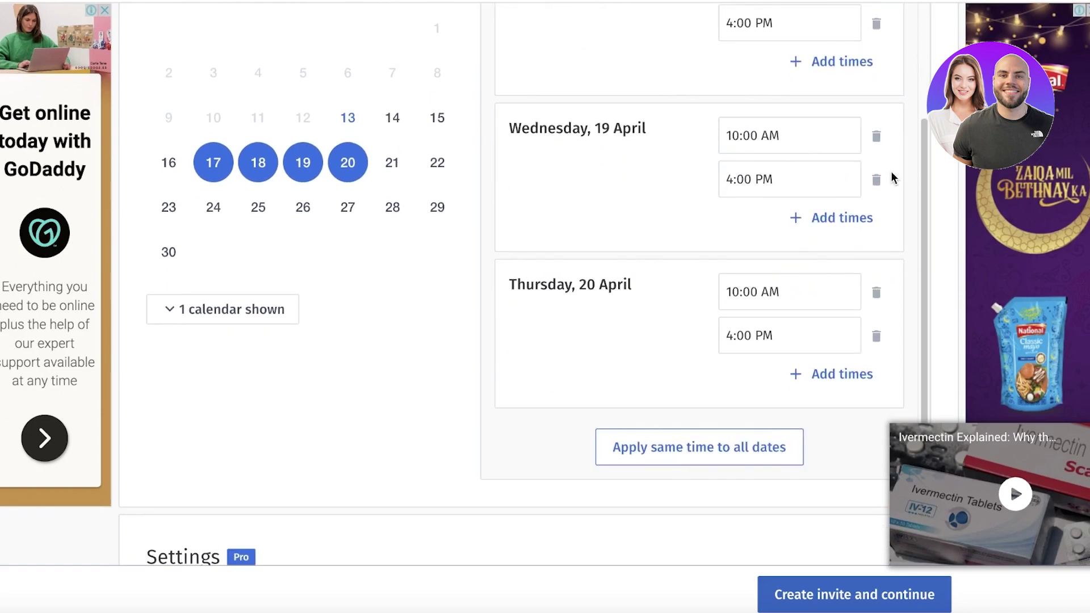
{"action": "scroll", "coordinate": [891, 173], "scroll_direction": "up", "scroll_amount": 3}
{"action": "scroll", "coordinate": [890, 171], "scroll_direction": "down", "scroll_amount": 1}
{"action": "scroll", "coordinate": [885, 181], "scroll_direction": "up", "scroll_amount": 2}
{"action": "scroll", "coordinate": [885, 193], "scroll_direction": "down", "scroll_amount": 3}
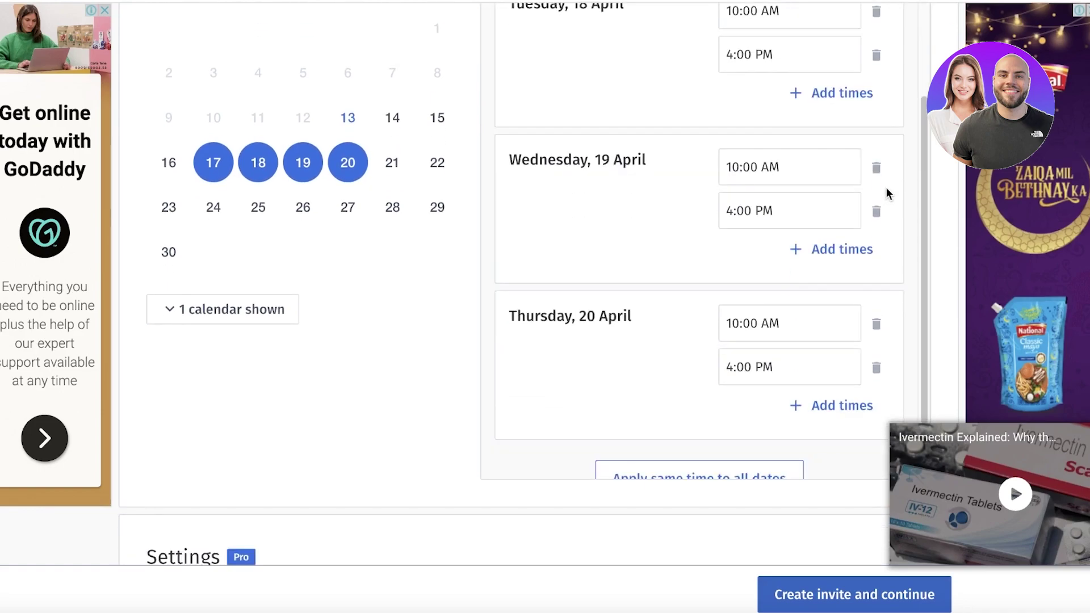
{"action": "scroll", "coordinate": [914, 187], "scroll_direction": "up", "scroll_amount": 3}
{"action": "scroll", "coordinate": [588, 307], "scroll_direction": "up", "scroll_amount": 7}
{"action": "scroll", "coordinate": [722, 290], "scroll_direction": "down", "scroll_amount": 3}
{"action": "scroll", "coordinate": [722, 291], "scroll_direction": "down", "scroll_amount": 5}
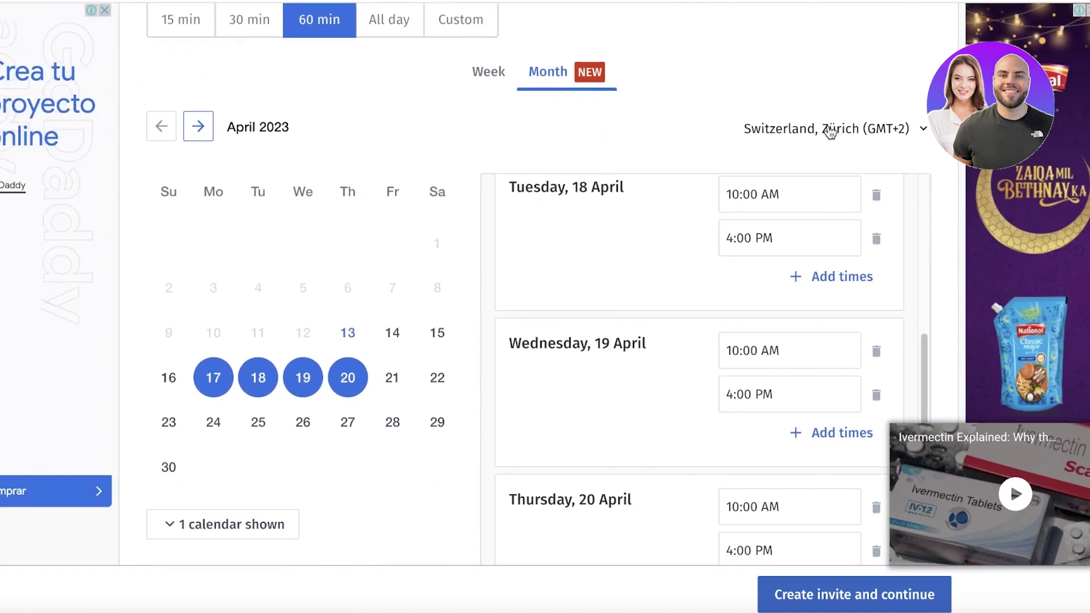
Check the timezone without changing it and review the unchecked Pro settings
{"action": "left_click", "coordinate": [831, 131]}
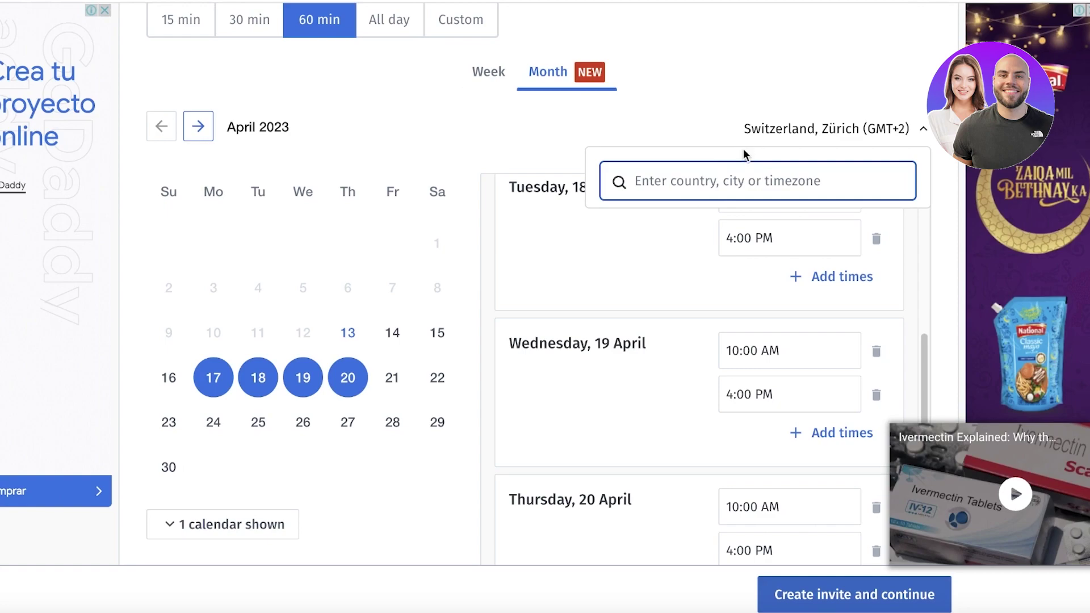
{"action": "left_click", "coordinate": [740, 102]}
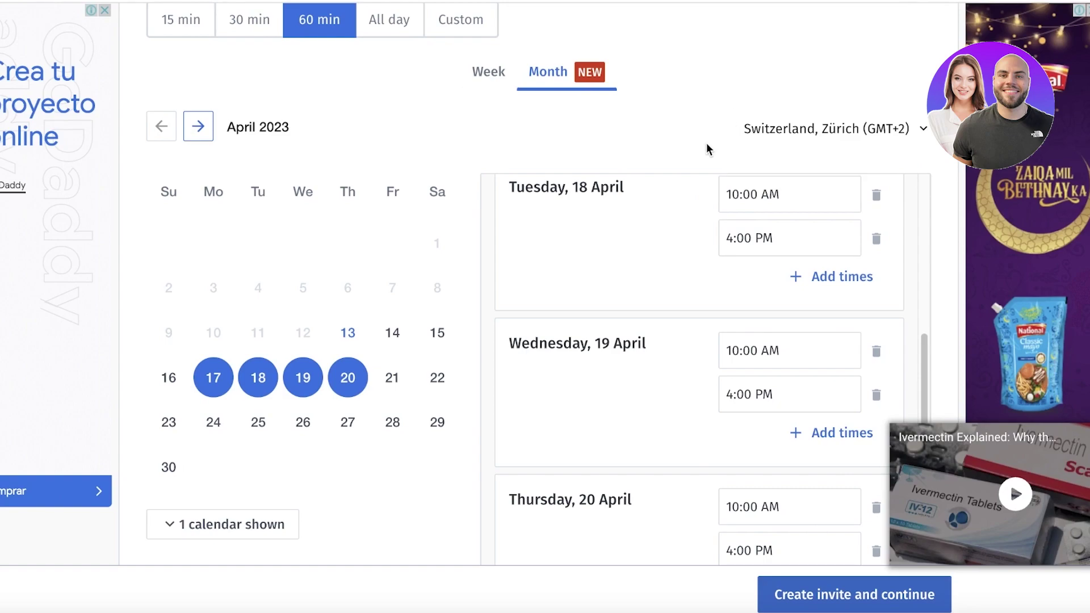
{"action": "scroll", "coordinate": [704, 148], "scroll_direction": "down", "scroll_amount": 6}
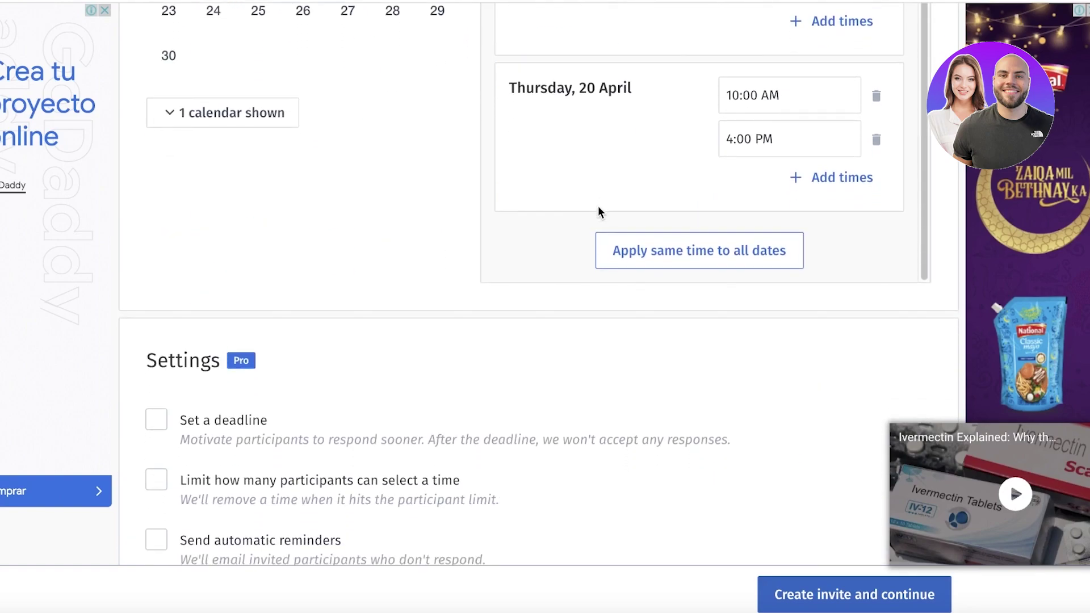
{"action": "scroll", "coordinate": [318, 207], "scroll_direction": "down", "scroll_amount": 3}
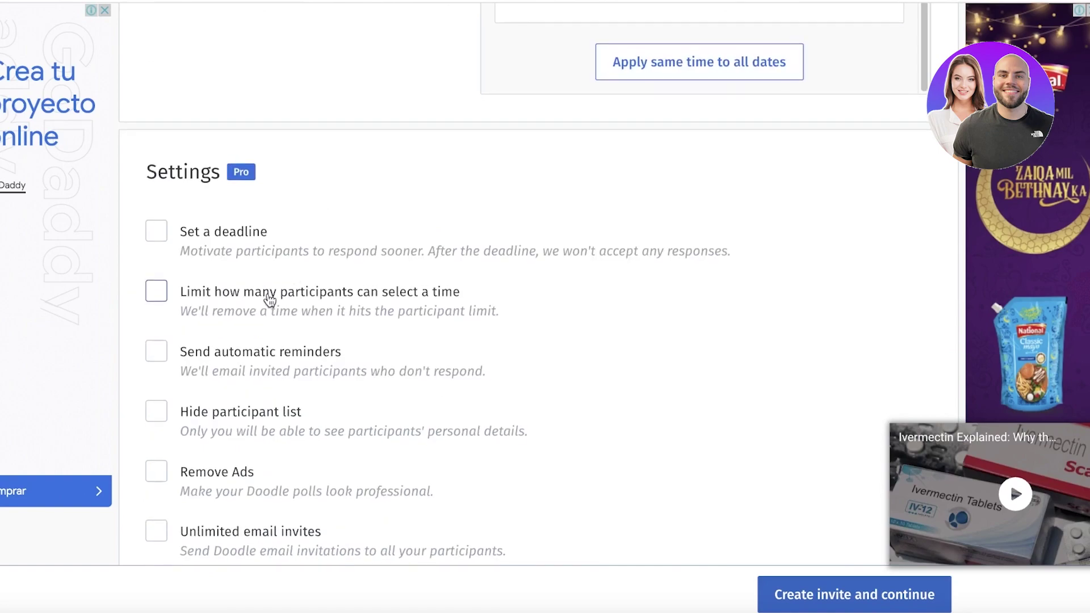
{"action": "scroll", "coordinate": [360, 304], "scroll_direction": "down", "scroll_amount": 1}
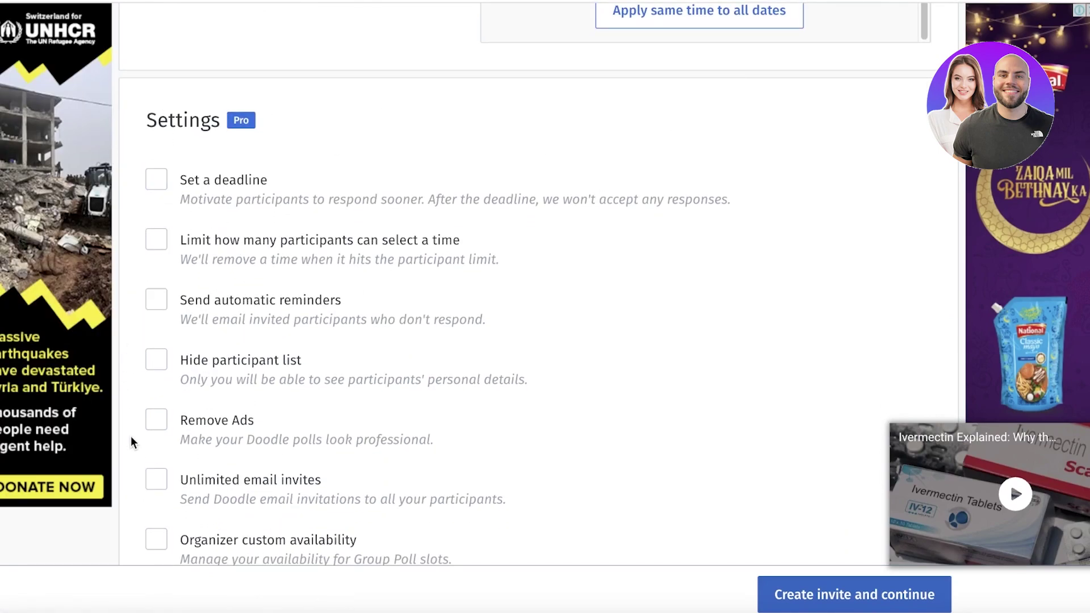
{"action": "scroll", "coordinate": [144, 432], "scroll_direction": "down", "scroll_amount": 3}
{"action": "scroll", "coordinate": [159, 433], "scroll_direction": "up", "scroll_amount": 3}
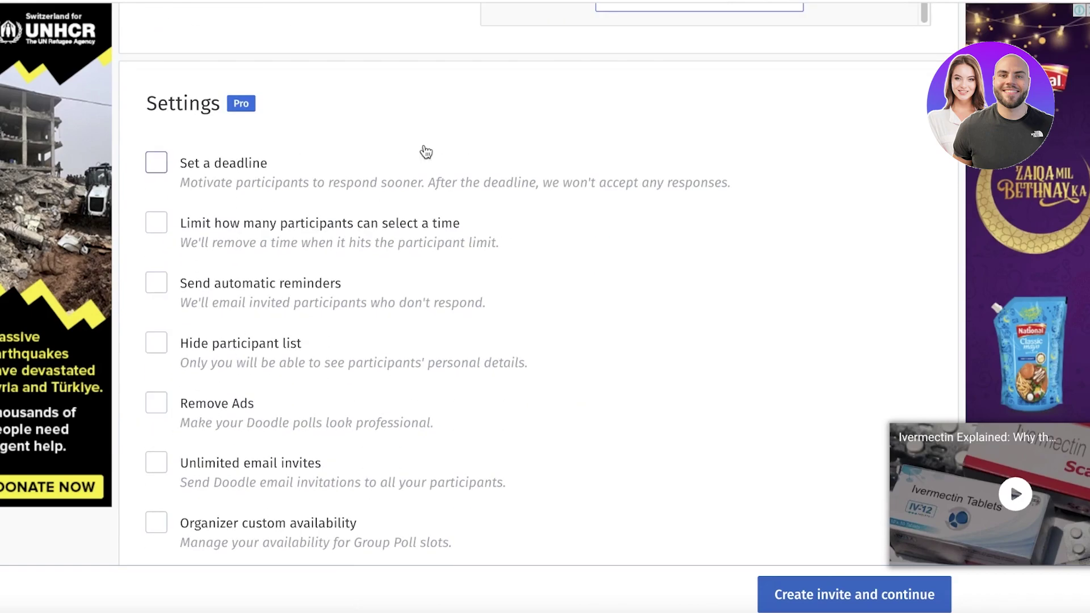
Open the Pro pricing page and browse the Free, Pro, Team and Enterprise plans
{"action": "left_click", "coordinate": [240, 103]}
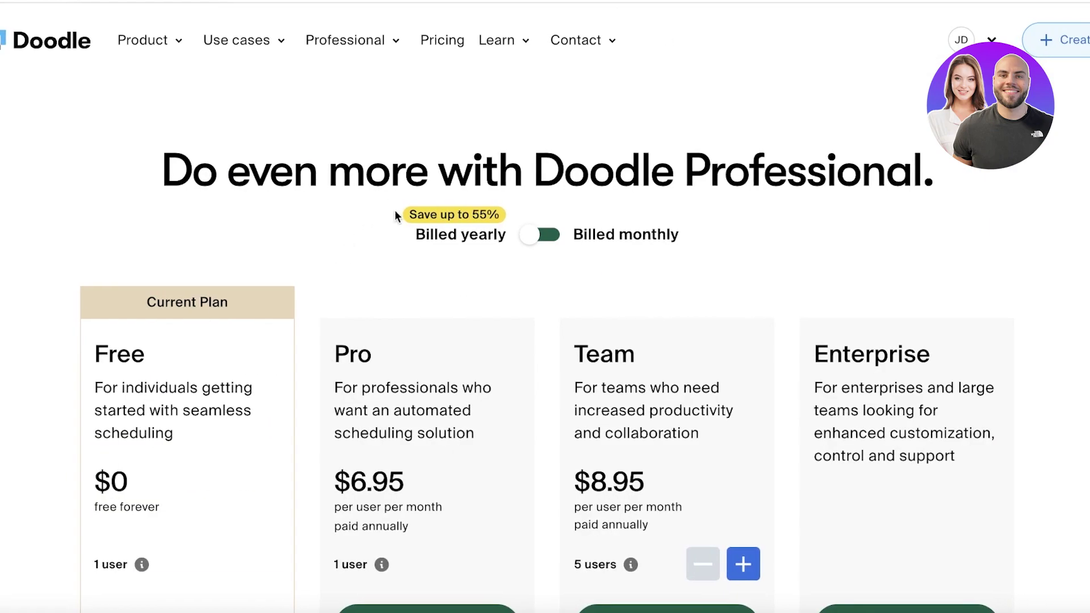
{"action": "scroll", "coordinate": [234, 329], "scroll_direction": "down", "scroll_amount": 3}
{"action": "scroll", "coordinate": [221, 378], "scroll_direction": "down", "scroll_amount": 4}
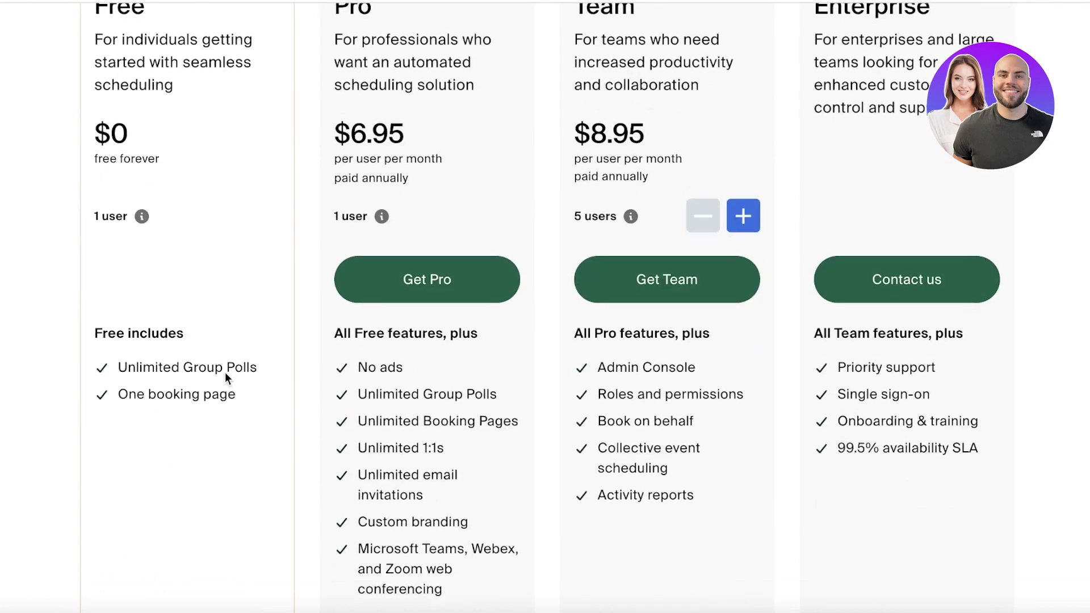
{"action": "scroll", "coordinate": [316, 298], "scroll_direction": "up", "scroll_amount": 1}
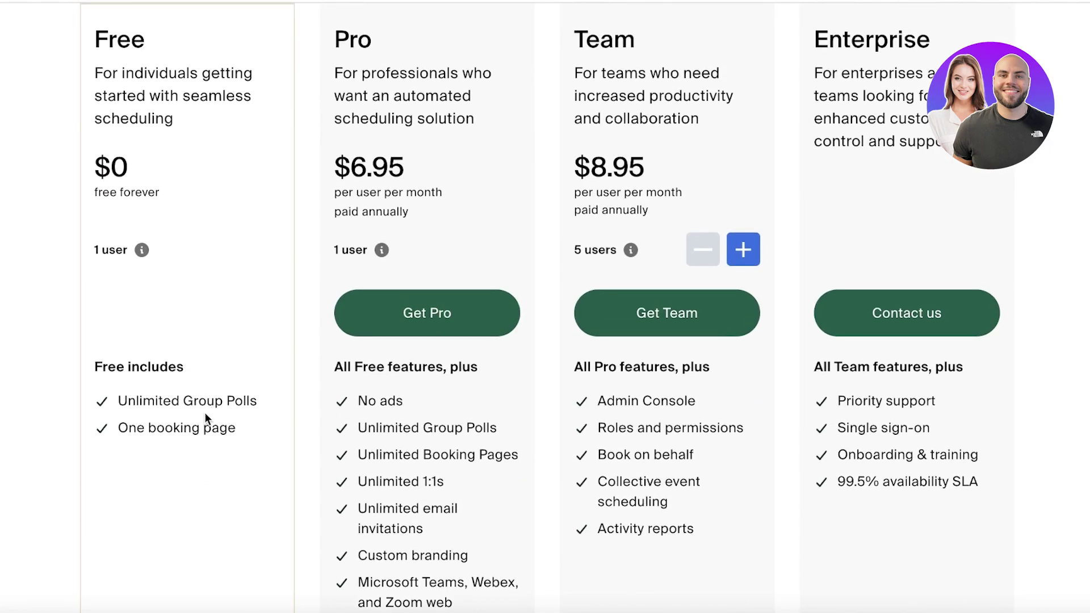
{"action": "scroll", "coordinate": [201, 419], "scroll_direction": "up", "scroll_amount": 3}
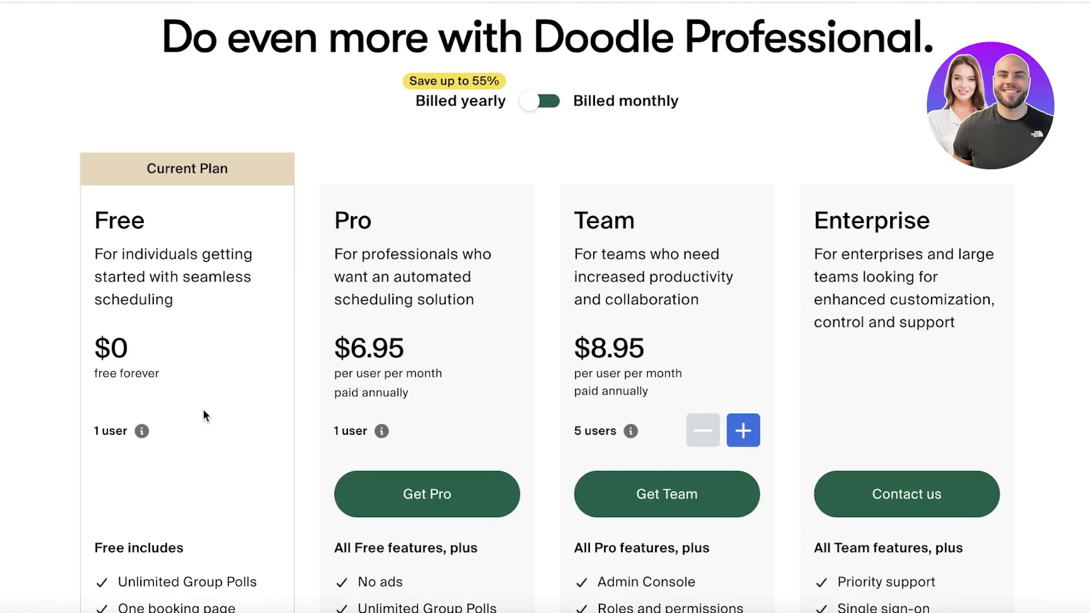
{"action": "scroll", "coordinate": [443, 249], "scroll_direction": "down", "scroll_amount": 3}
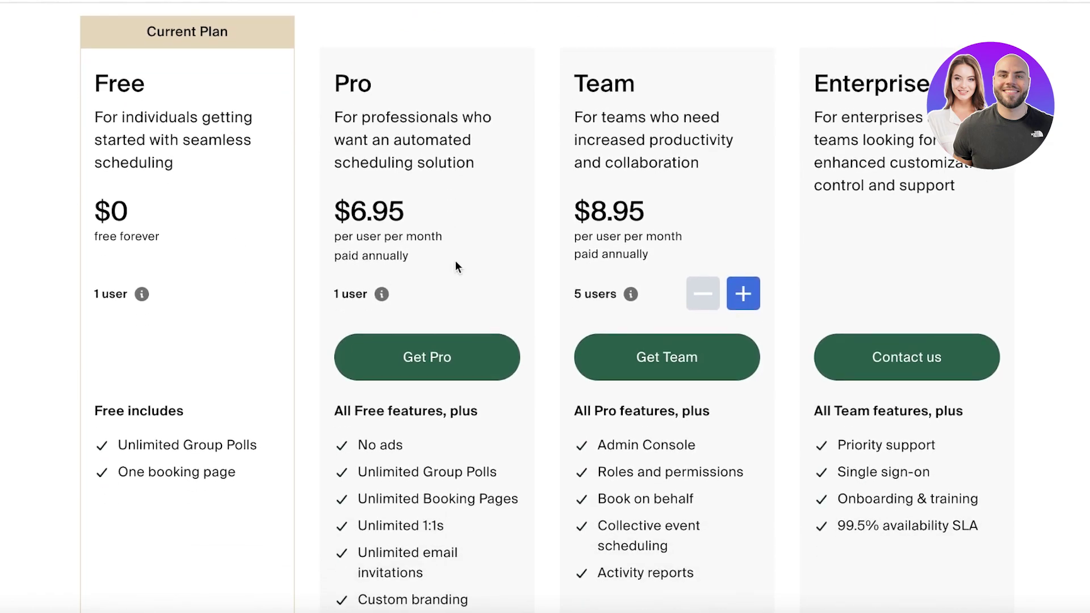
{"action": "scroll", "coordinate": [456, 267], "scroll_direction": "down", "scroll_amount": 5}
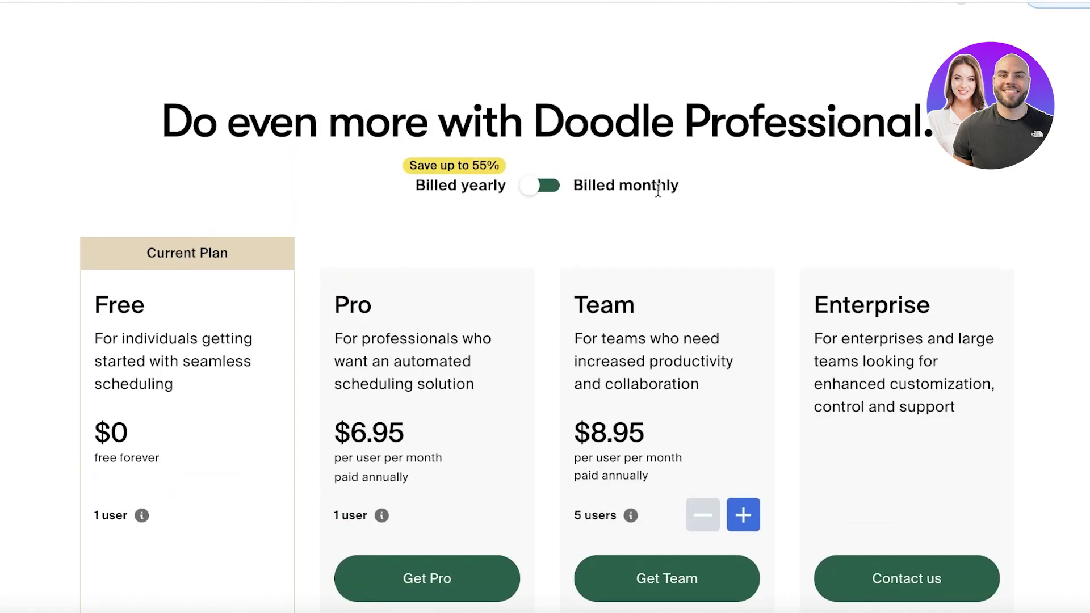
{"action": "scroll", "coordinate": [652, 187], "scroll_direction": "down", "scroll_amount": 5}
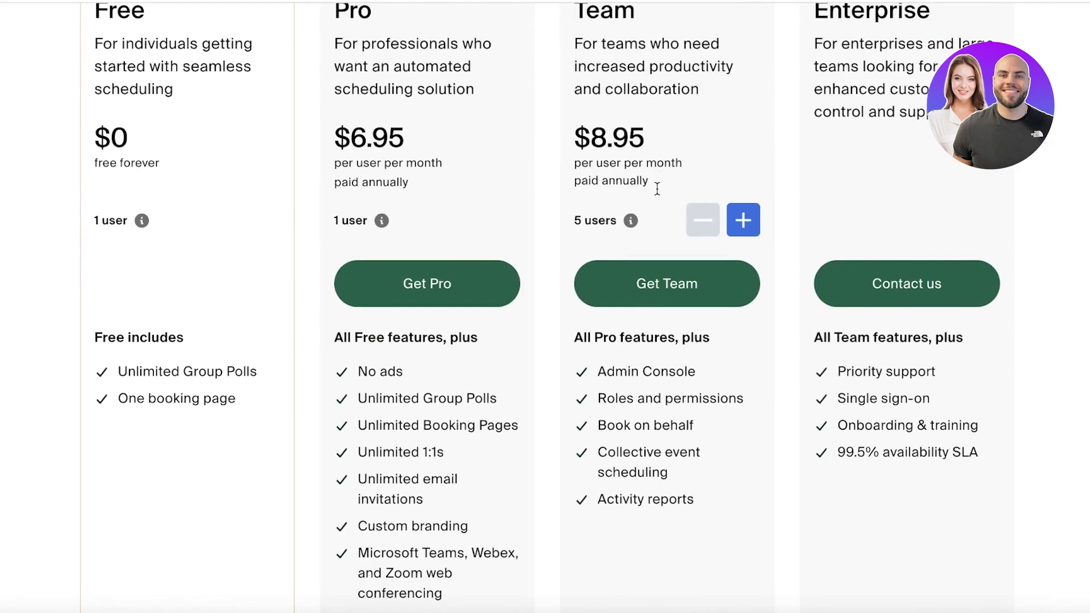
{"action": "scroll", "coordinate": [734, 210], "scroll_direction": "down", "scroll_amount": 2}
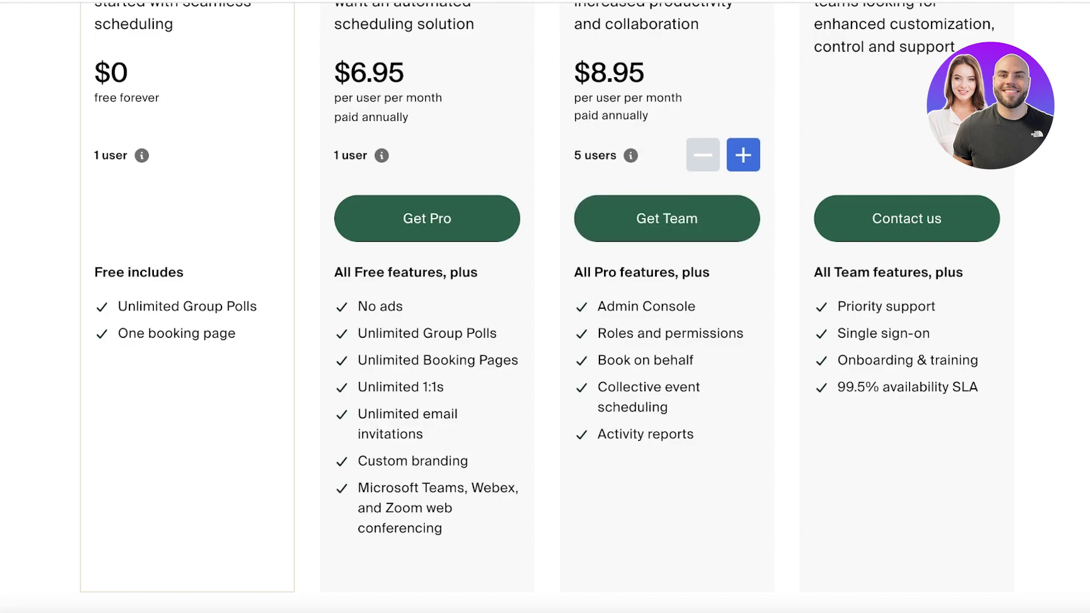
{"action": "scroll", "coordinate": [440, 152], "scroll_direction": "up", "scroll_amount": 5}
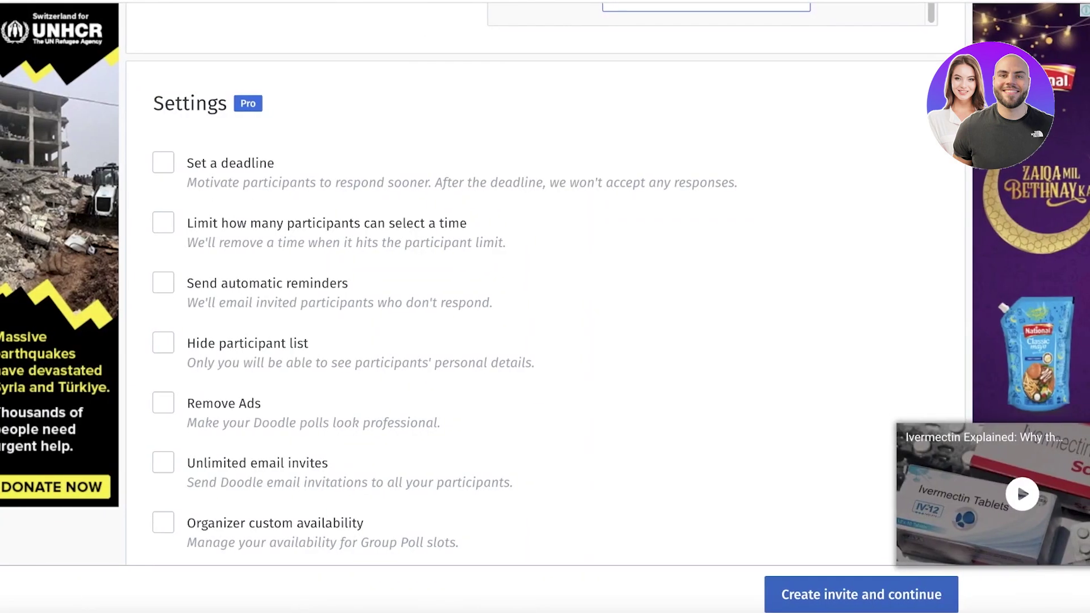
Create the 'Manager Revenue Check Meeting' poll and continue to its invite-guests page
{"action": "scroll", "coordinate": [398, 243], "scroll_direction": "down", "scroll_amount": 2}
{"action": "scroll", "coordinate": [399, 243], "scroll_direction": "up", "scroll_amount": 2}
{"action": "scroll", "coordinate": [400, 244], "scroll_direction": "down", "scroll_amount": 7}
{"action": "scroll", "coordinate": [400, 244], "scroll_direction": "down", "scroll_amount": 2}
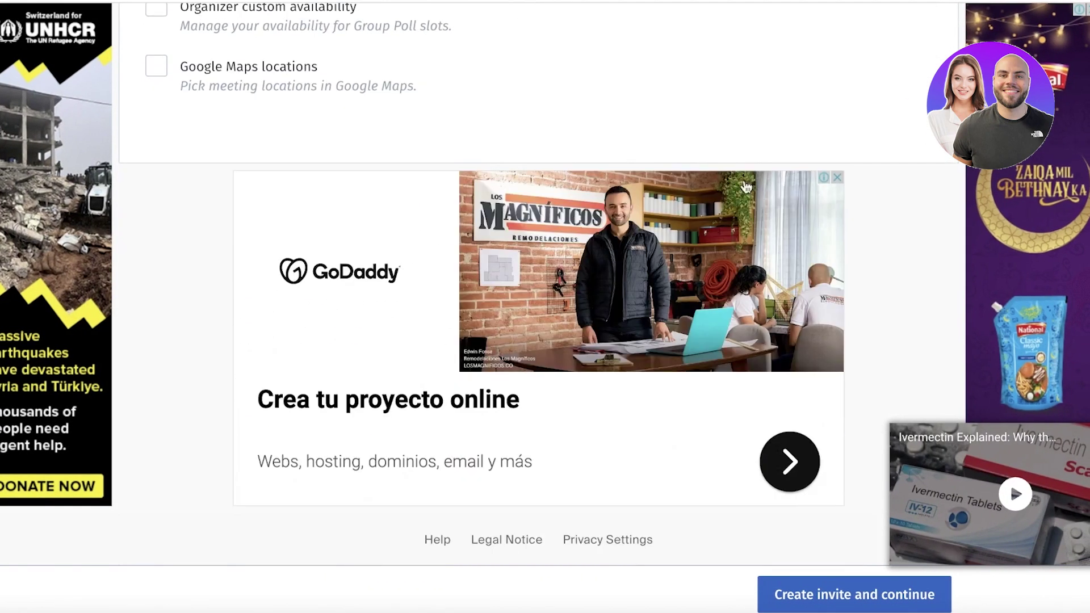
{"action": "scroll", "coordinate": [349, 125], "scroll_direction": "up", "scroll_amount": 10}
{"action": "scroll", "coordinate": [453, 268], "scroll_direction": "up", "scroll_amount": 8}
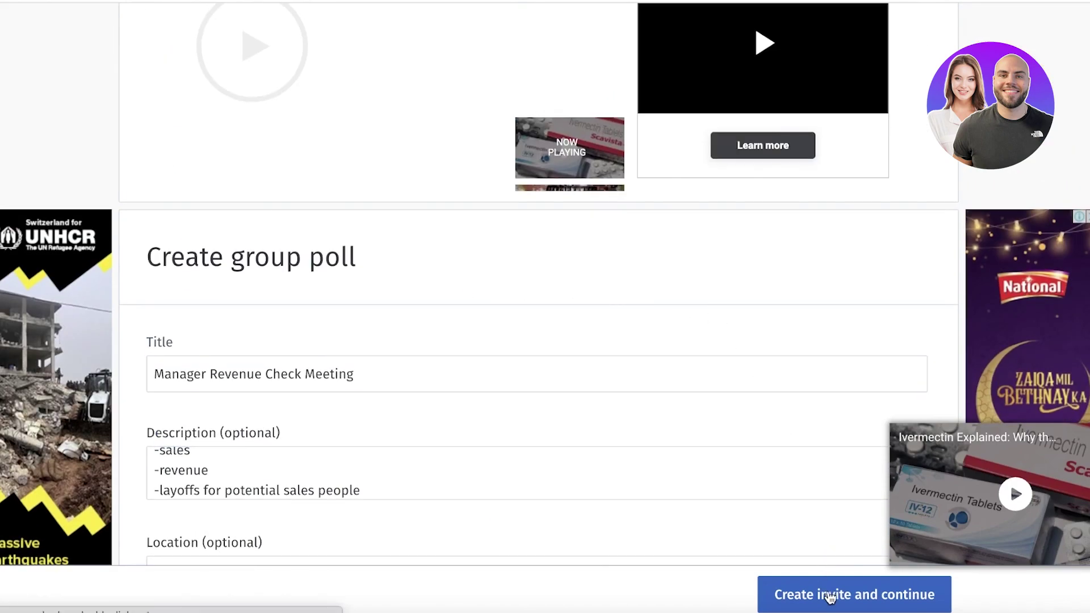
{"action": "left_click", "coordinate": [852, 590]}
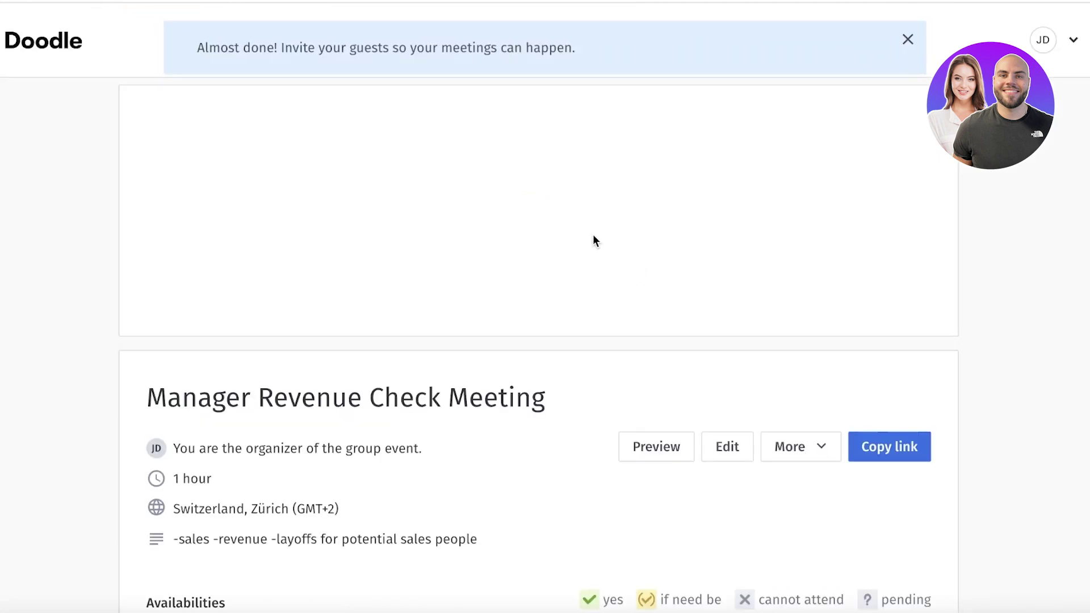
Copy the poll's shareable link
{"action": "scroll", "coordinate": [592, 234], "scroll_direction": "down", "scroll_amount": 3}
{"action": "scroll", "coordinate": [470, 332], "scroll_direction": "down", "scroll_amount": 5}
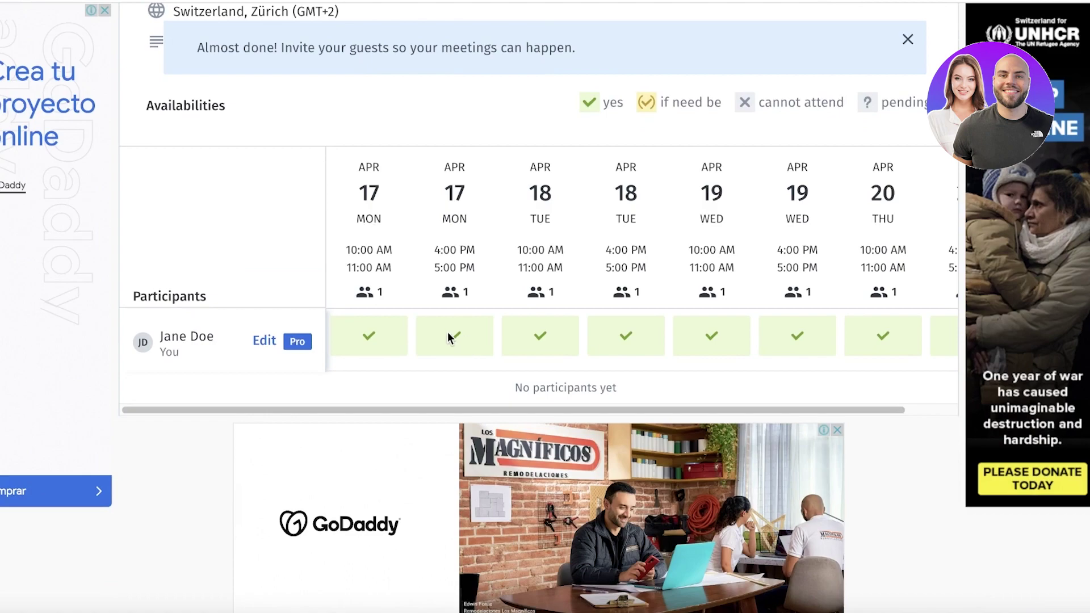
{"action": "scroll", "coordinate": [447, 335], "scroll_direction": "up", "scroll_amount": 3}
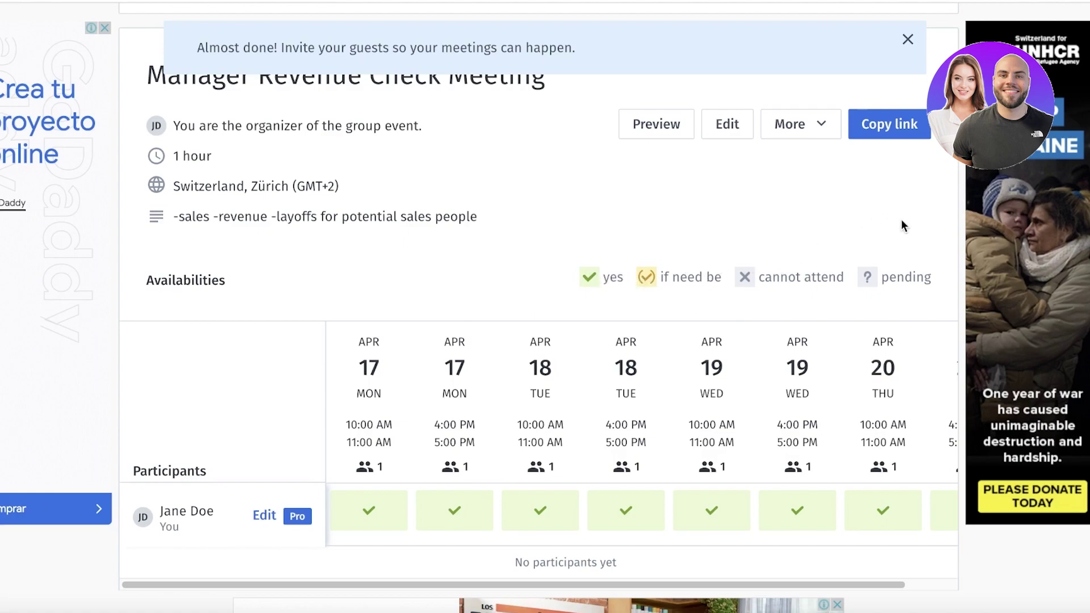
{"action": "scroll", "coordinate": [903, 250], "scroll_direction": "up", "scroll_amount": 3}
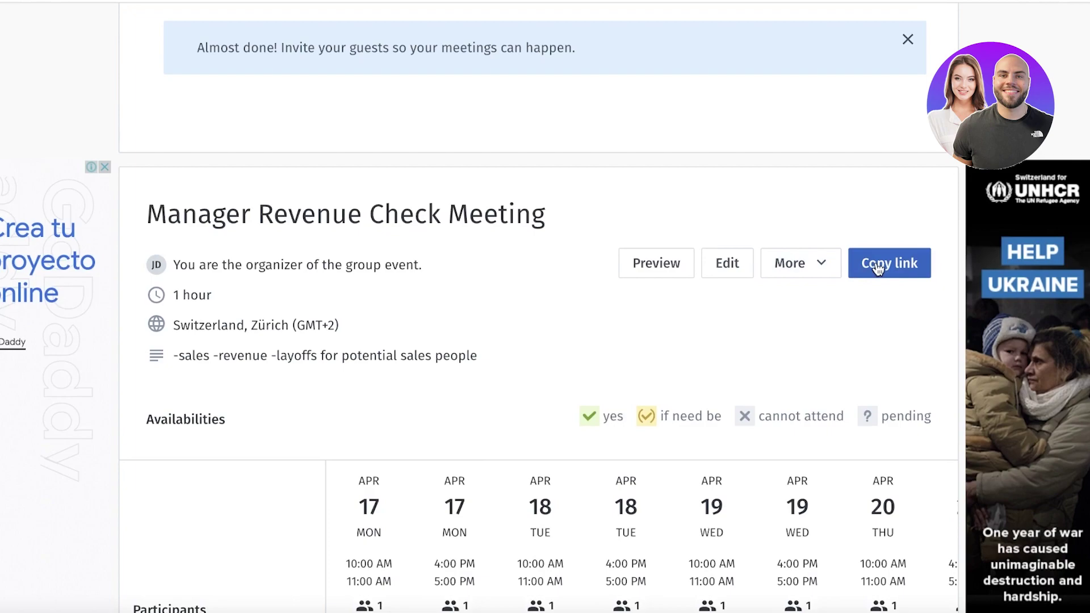
{"action": "left_click", "coordinate": [882, 272]}
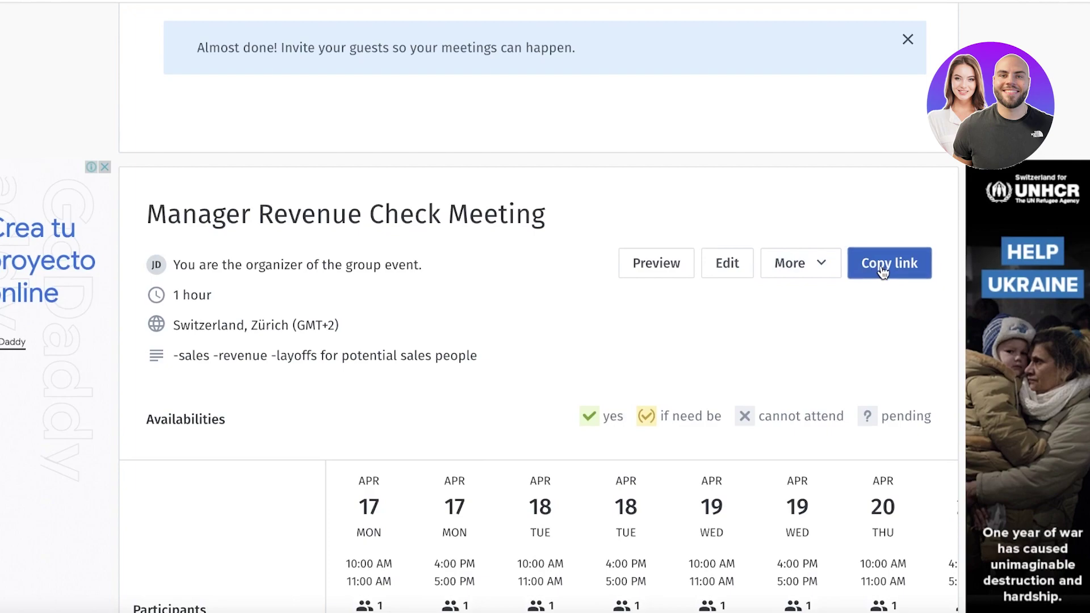
{"action": "left_click", "coordinate": [827, 268]}
{"action": "left_click", "coordinate": [829, 238]}
Dismiss the 'Almost done' invite-your-guests reminder banner
{"action": "scroll", "coordinate": [942, 204], "scroll_direction": "up", "scroll_amount": 4}
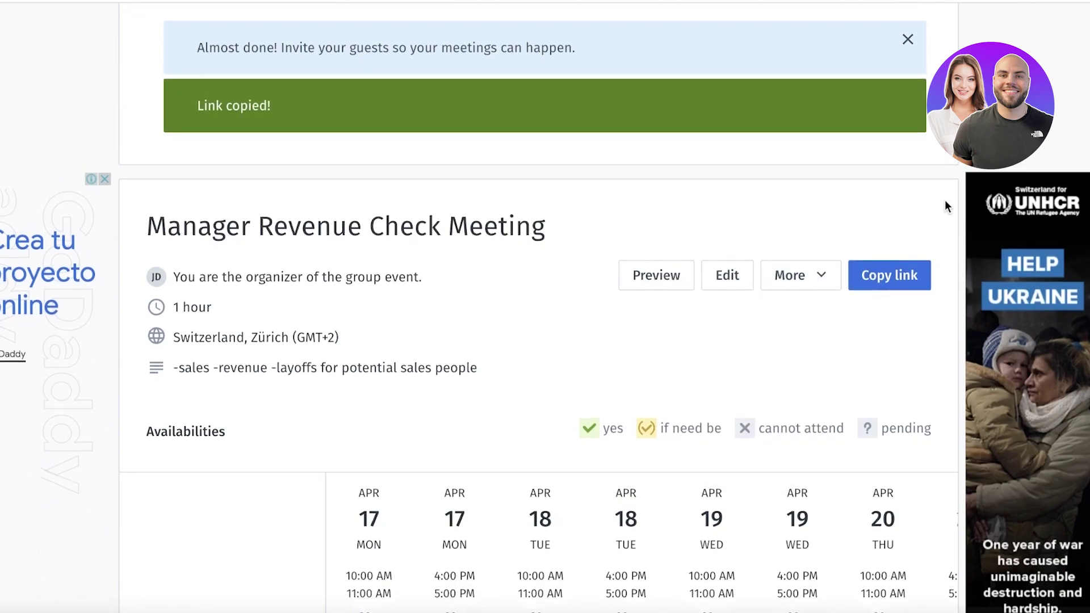
{"action": "left_click", "coordinate": [906, 39]}
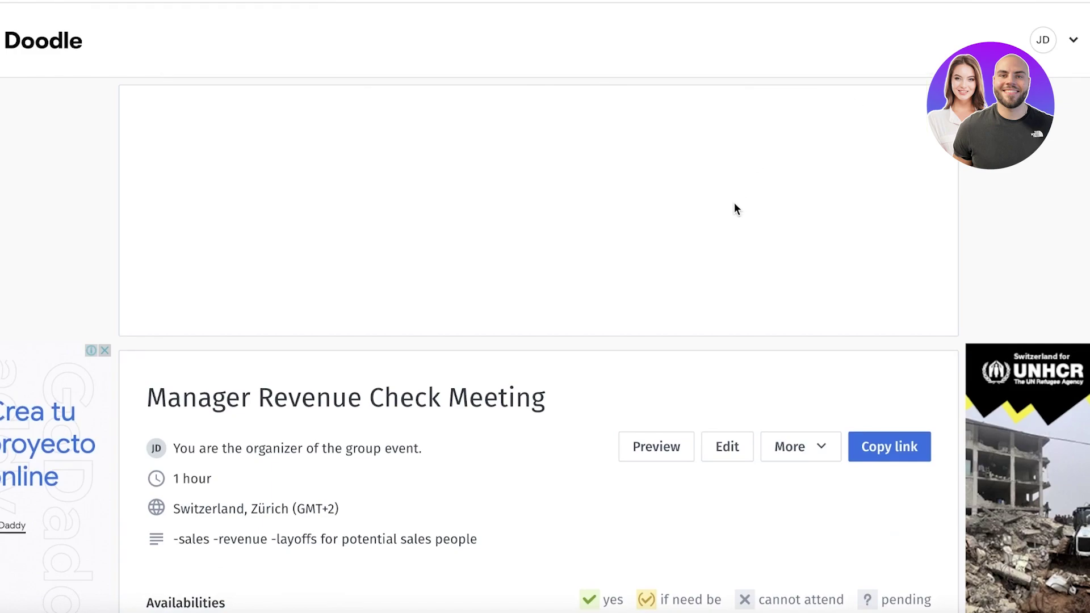
{"action": "scroll", "coordinate": [736, 219], "scroll_direction": "down", "scroll_amount": 2}
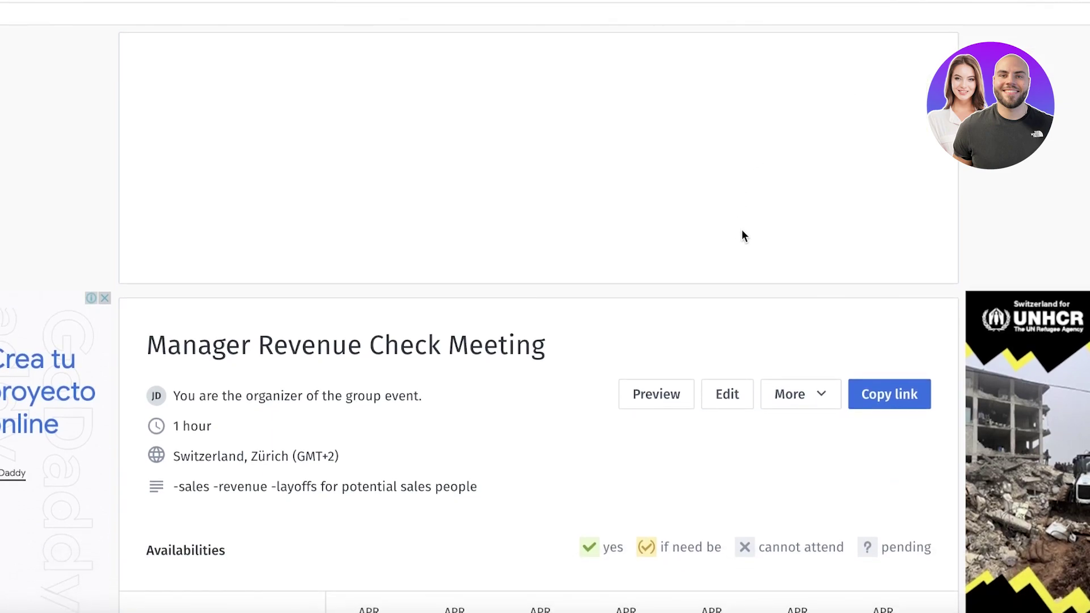
{"action": "scroll", "coordinate": [741, 236], "scroll_direction": "down", "scroll_amount": 1}
{"action": "left_click", "coordinate": [800, 357]}
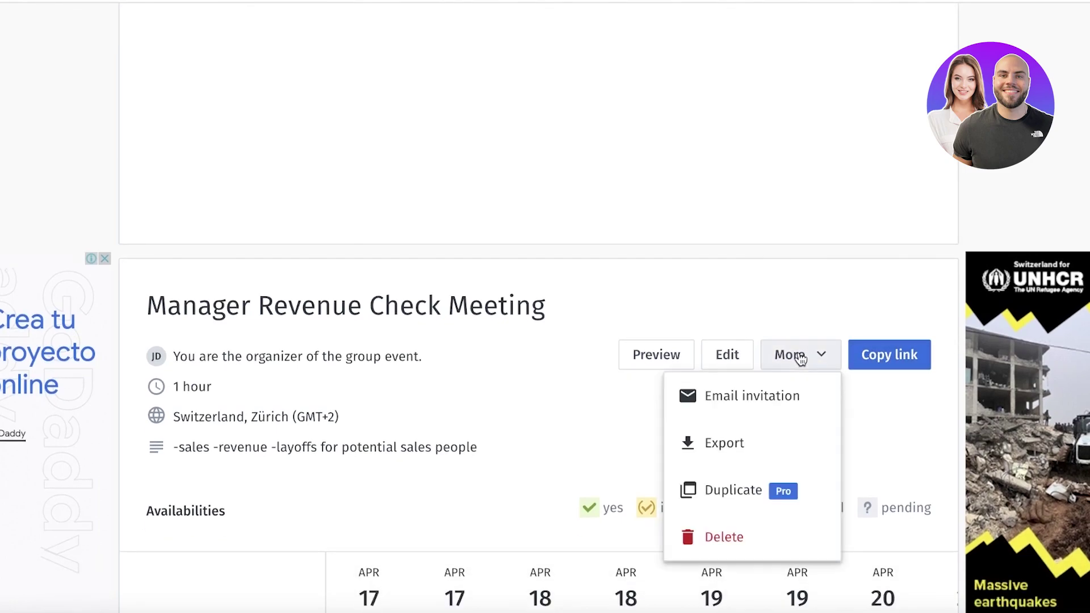
{"action": "left_click", "coordinate": [770, 388]}
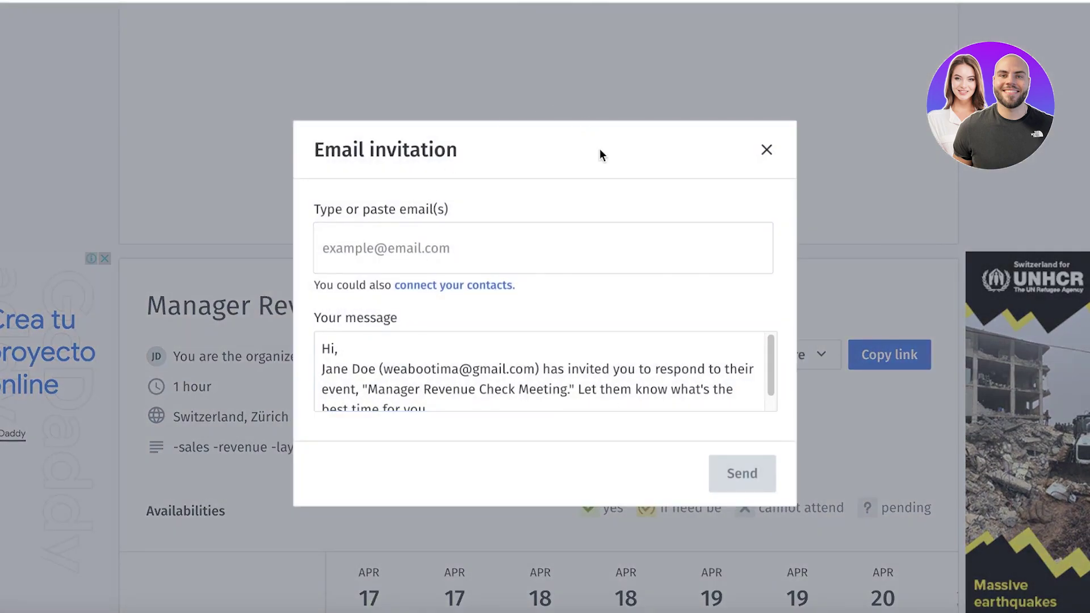
{"action": "scroll", "coordinate": [548, 344], "scroll_direction": "down", "scroll_amount": 1}
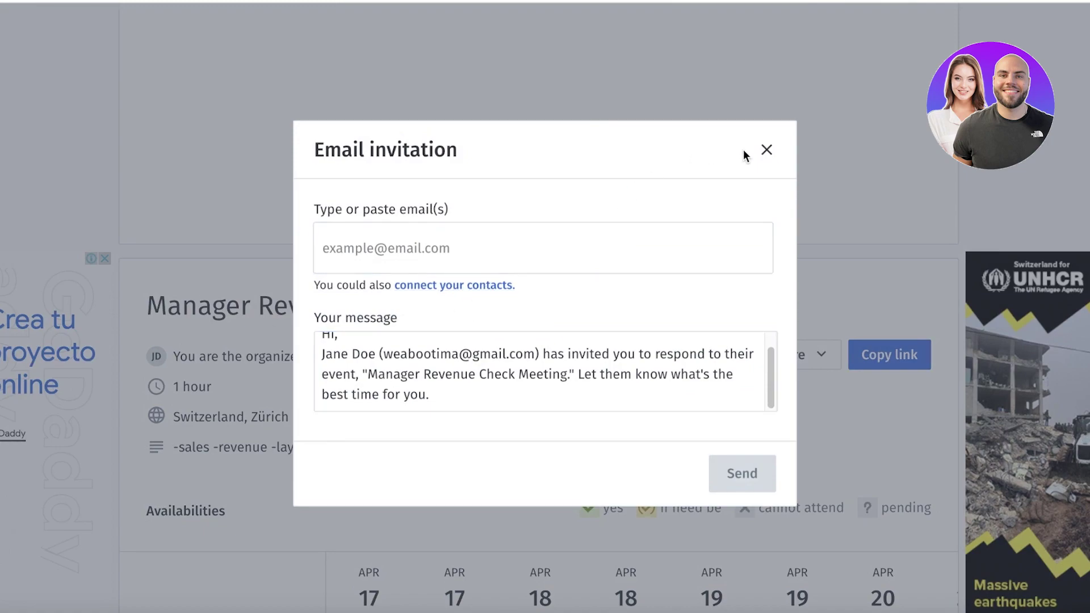
{"action": "left_click", "coordinate": [645, 227]}
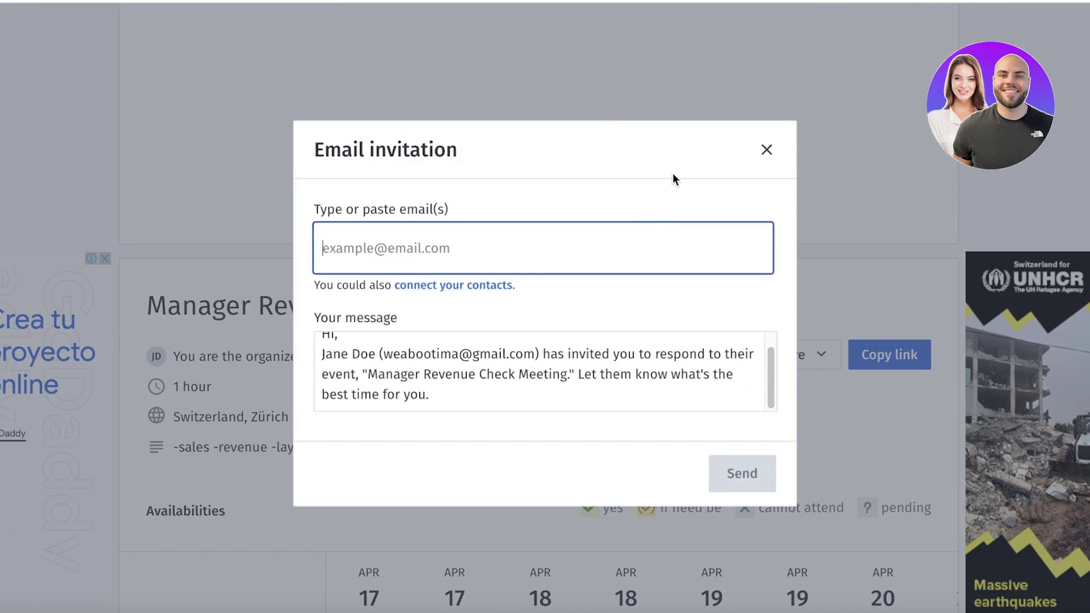
{"action": "left_click", "coordinate": [767, 151]}
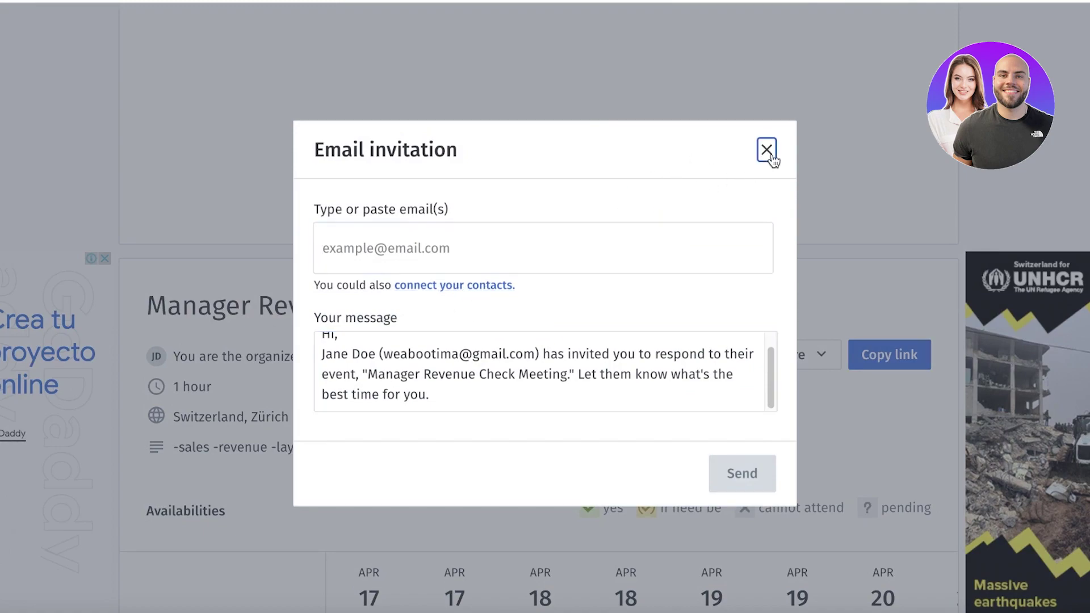
{"action": "scroll", "coordinate": [777, 159], "scroll_direction": "down", "scroll_amount": 10}
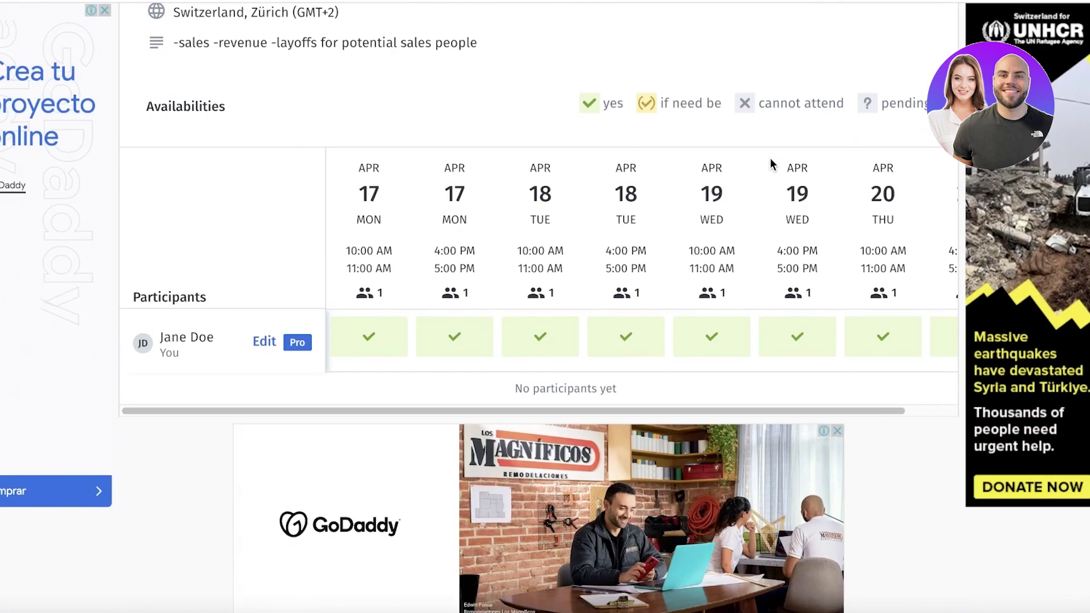
{"action": "scroll", "coordinate": [755, 79], "scroll_direction": "up", "scroll_amount": 12}
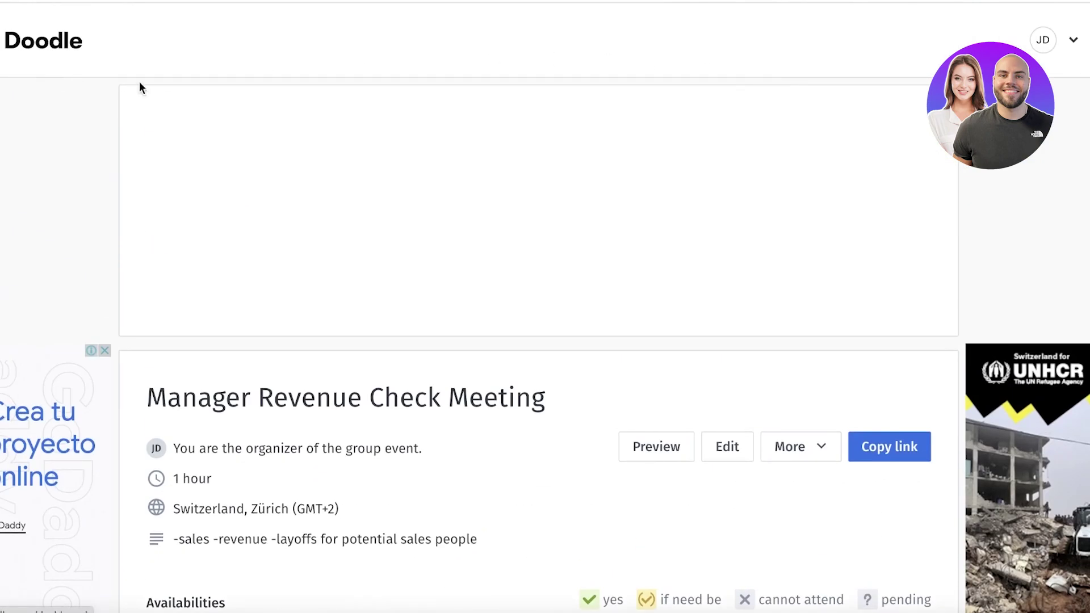
{"action": "left_click", "coordinate": [59, 47]}
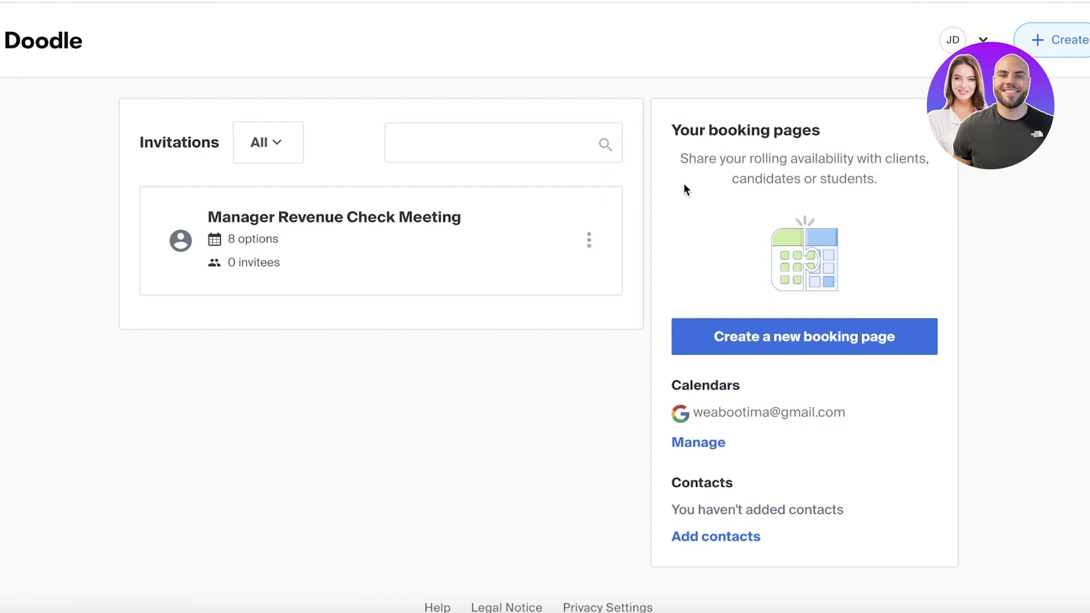
{"action": "left_click", "coordinate": [792, 339]}
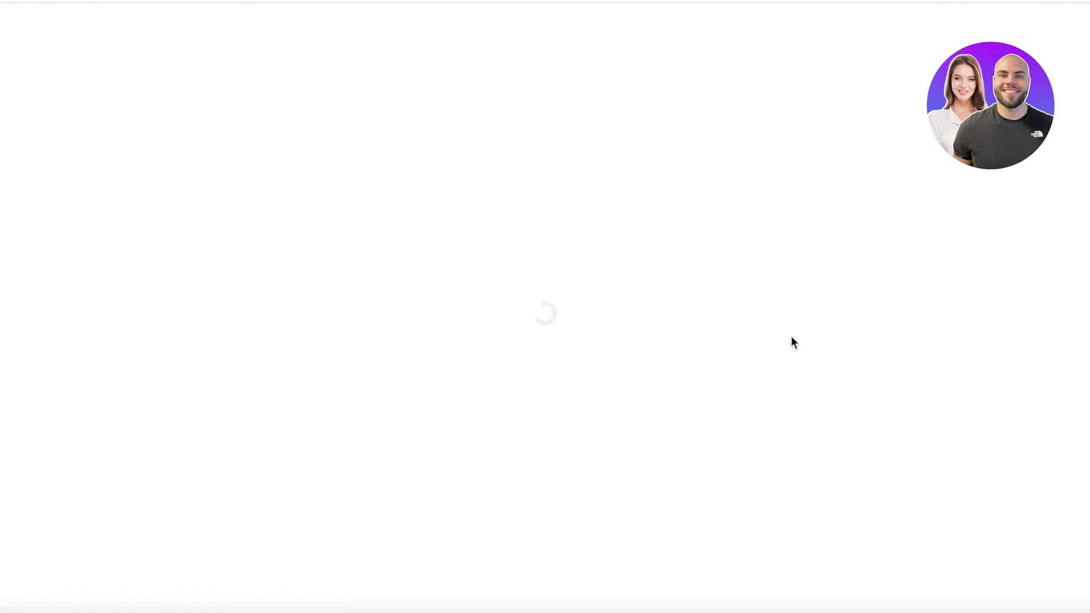
{"action": "scroll", "coordinate": [792, 315], "scroll_direction": "down", "scroll_amount": 4}
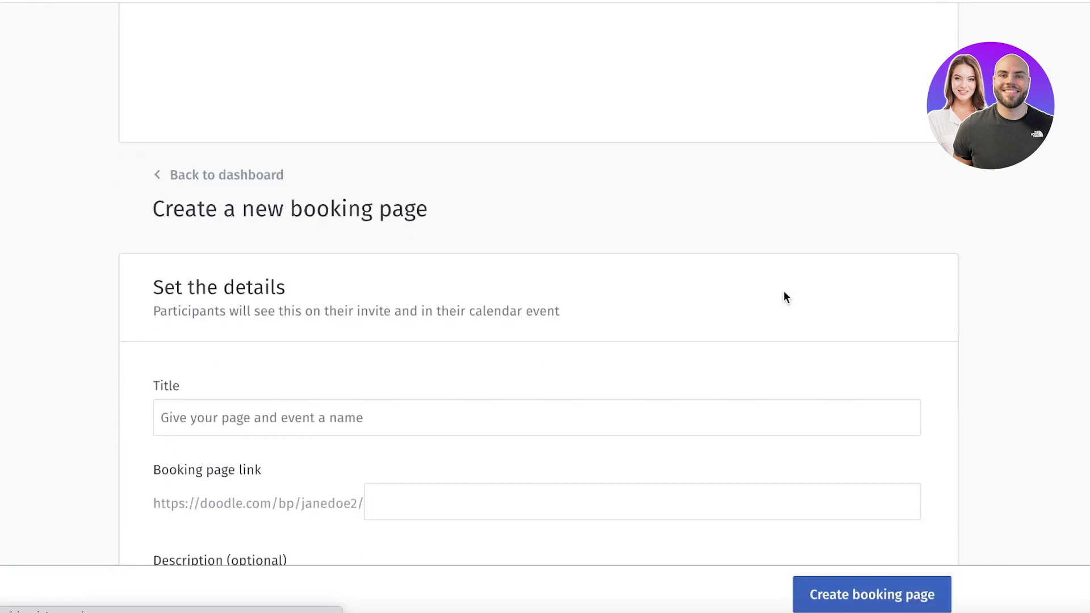
{"action": "scroll", "coordinate": [761, 280], "scroll_direction": "down", "scroll_amount": 5}
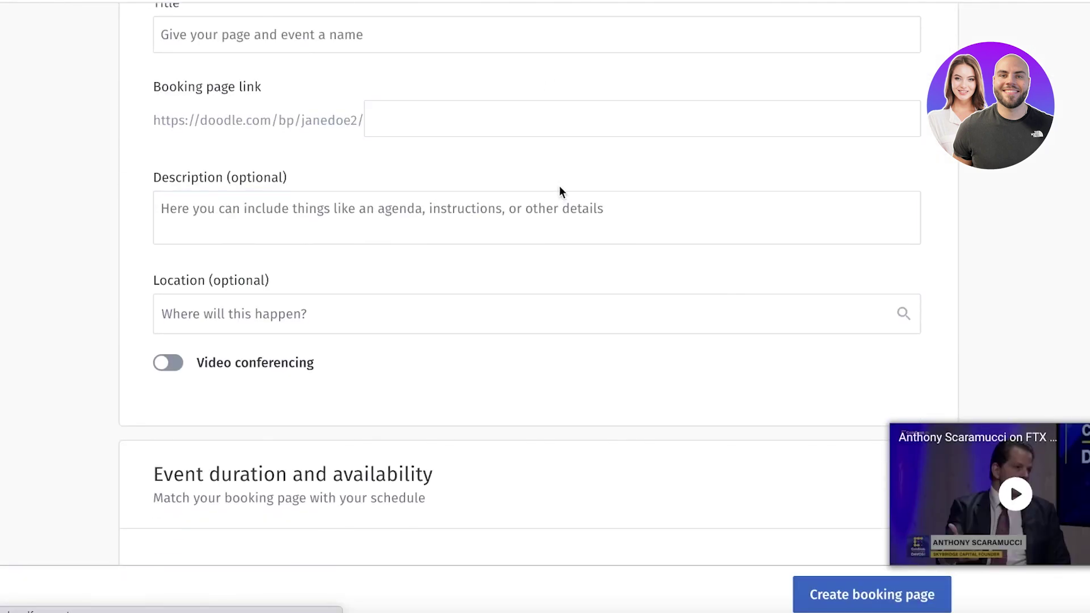
{"action": "scroll", "coordinate": [559, 192], "scroll_direction": "down", "scroll_amount": 20}
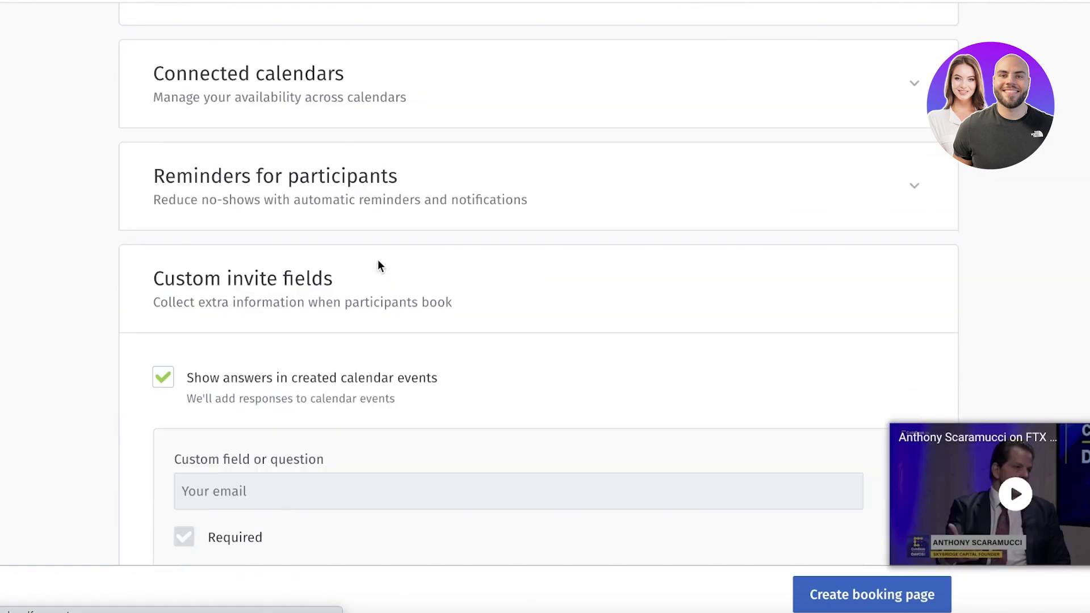
{"action": "scroll", "coordinate": [379, 265], "scroll_direction": "up", "scroll_amount": 10}
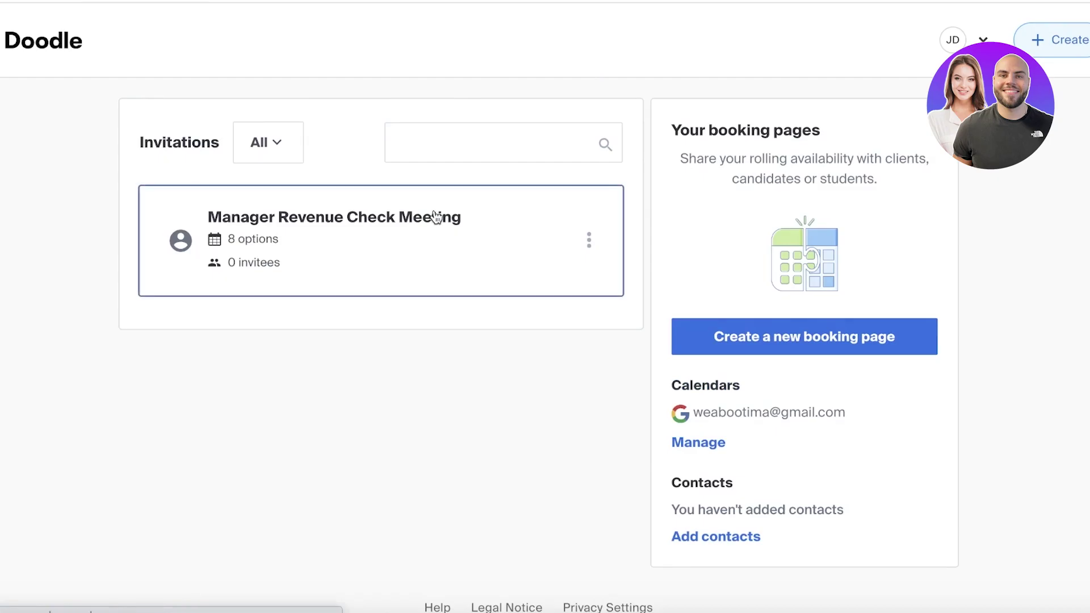
Open the Manager Revenue Check Meeting poll from the dashboard and copy its link again
{"action": "left_click", "coordinate": [590, 247]}
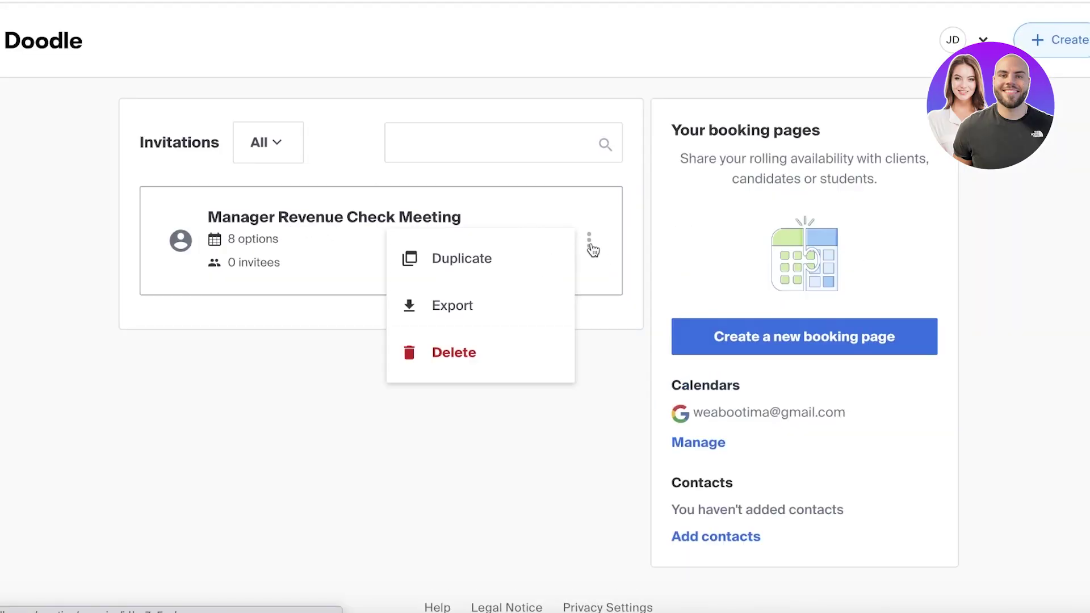
{"action": "left_click", "coordinate": [503, 273]}
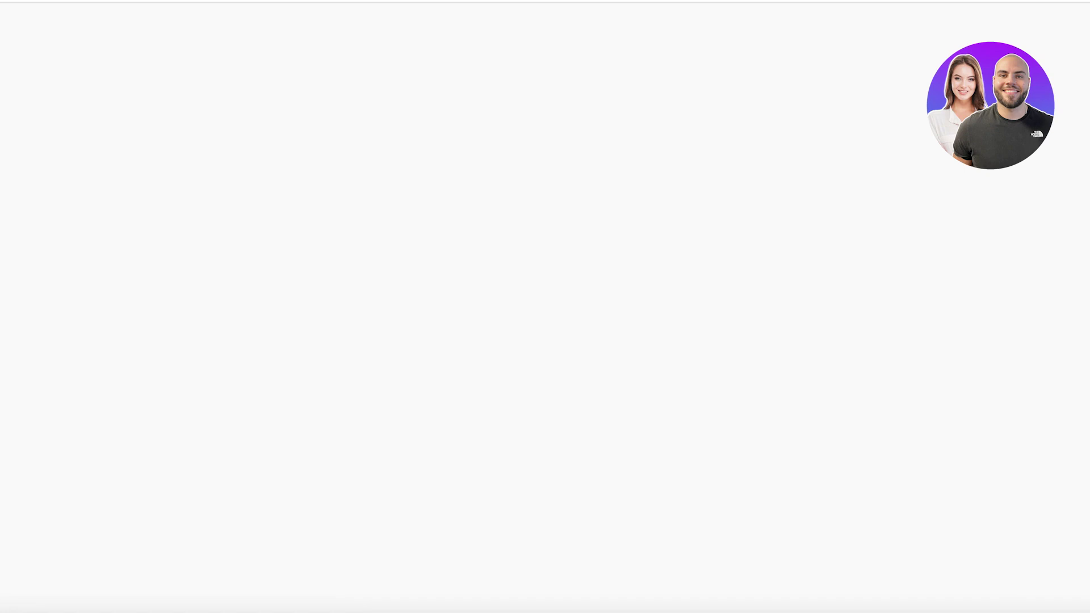
{"action": "left_click", "coordinate": [549, 250]}
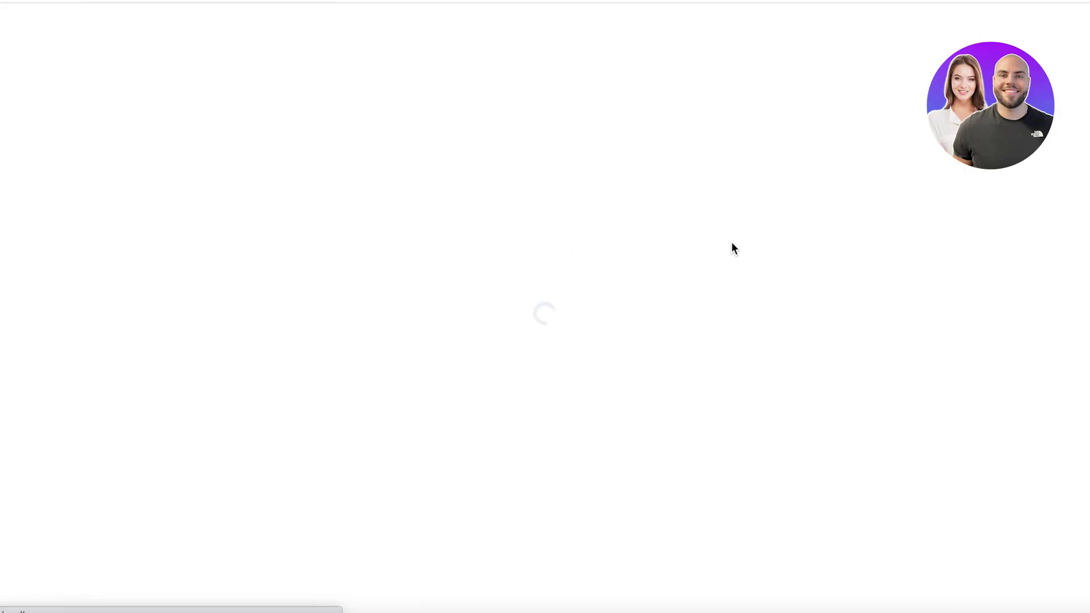
{"action": "left_click", "coordinate": [880, 447]}
{"action": "left_click", "coordinate": [1081, 2]}
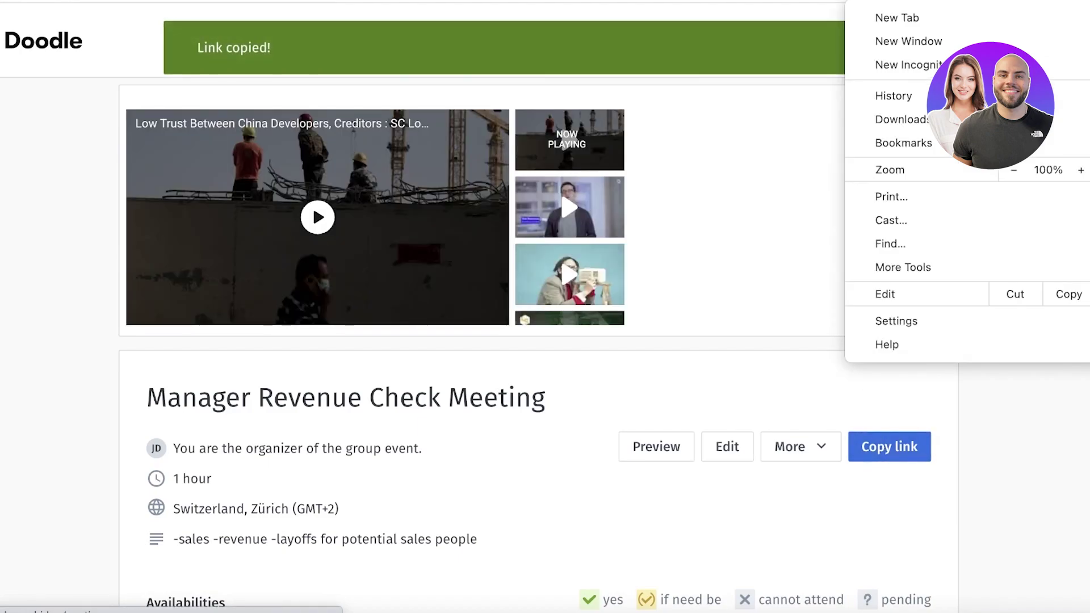
Open the copied poll link in an Incognito window and accept all cookies
{"action": "left_click", "coordinate": [902, 63]}
{"action": "right_click", "coordinate": [704, 2]}
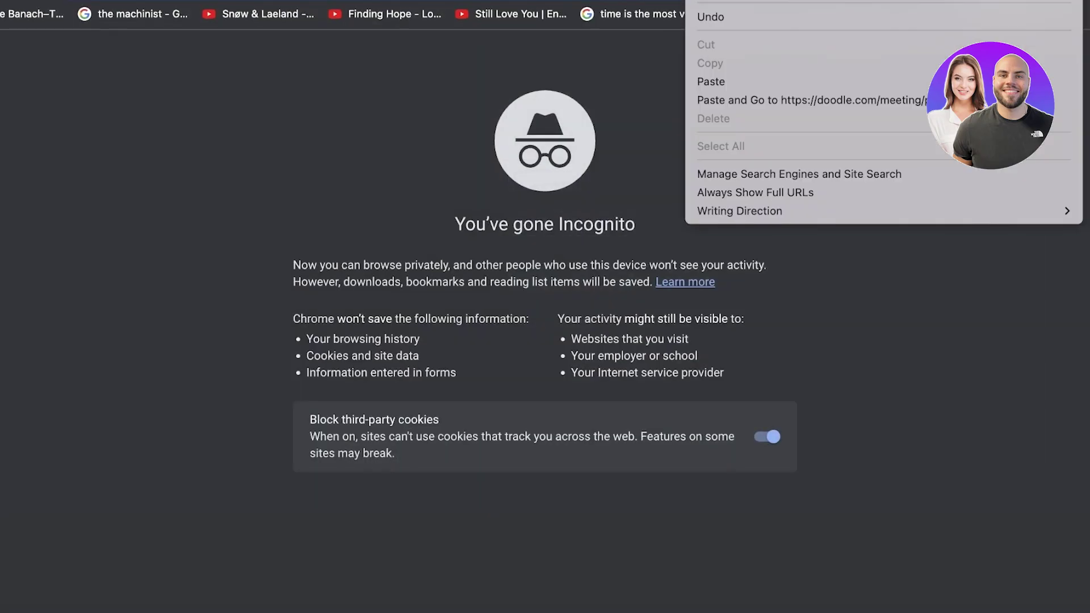
{"action": "left_click", "coordinate": [723, 102]}
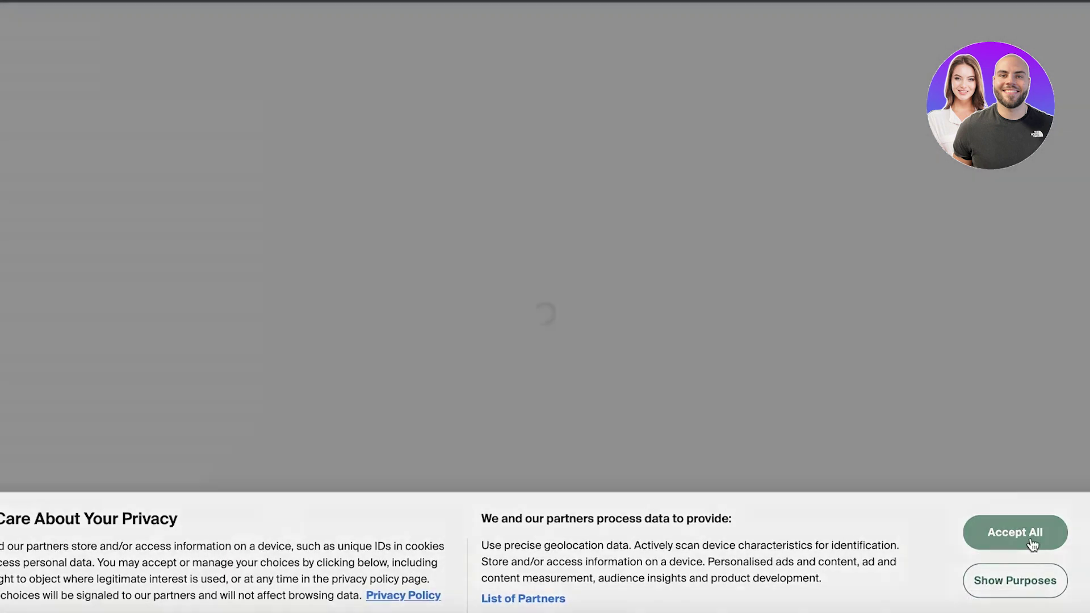
{"action": "left_click", "coordinate": [1028, 536]}
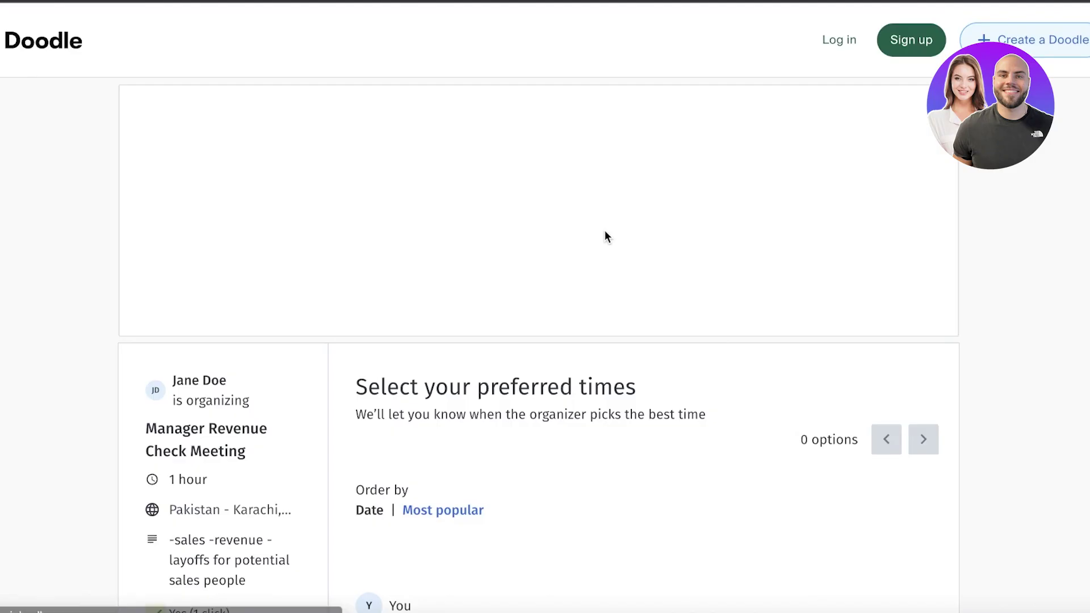
{"action": "scroll", "coordinate": [604, 230], "scroll_direction": "down", "scroll_amount": 3}
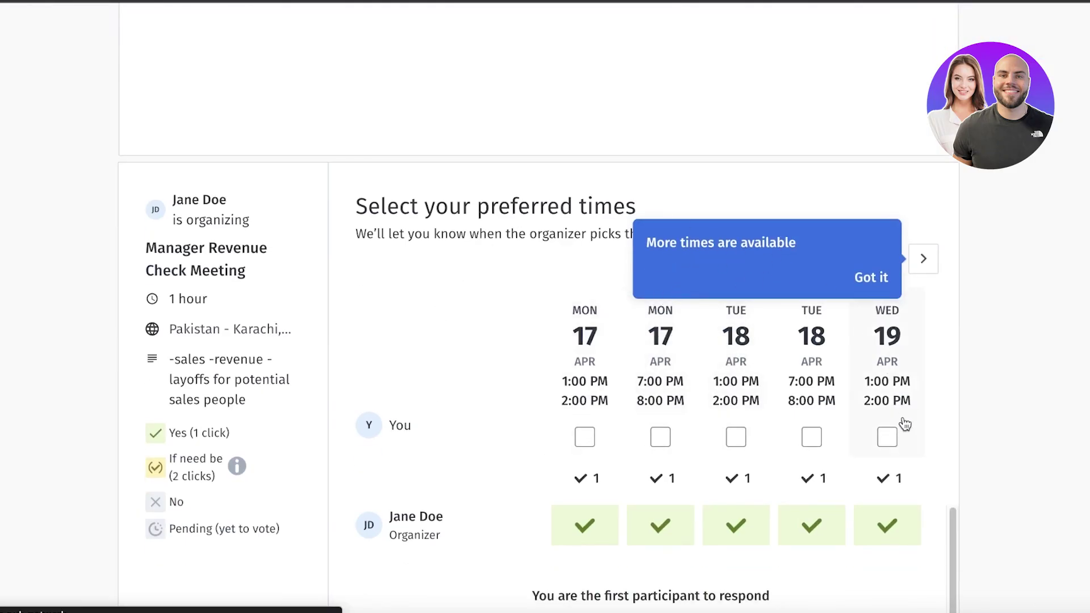
Vote Yes for Thu 20 Apr 1:00 PM, Wed 19 Apr 7:00 PM and Thu 20 Apr 7:00 PM
{"action": "left_click", "coordinate": [923, 258]}
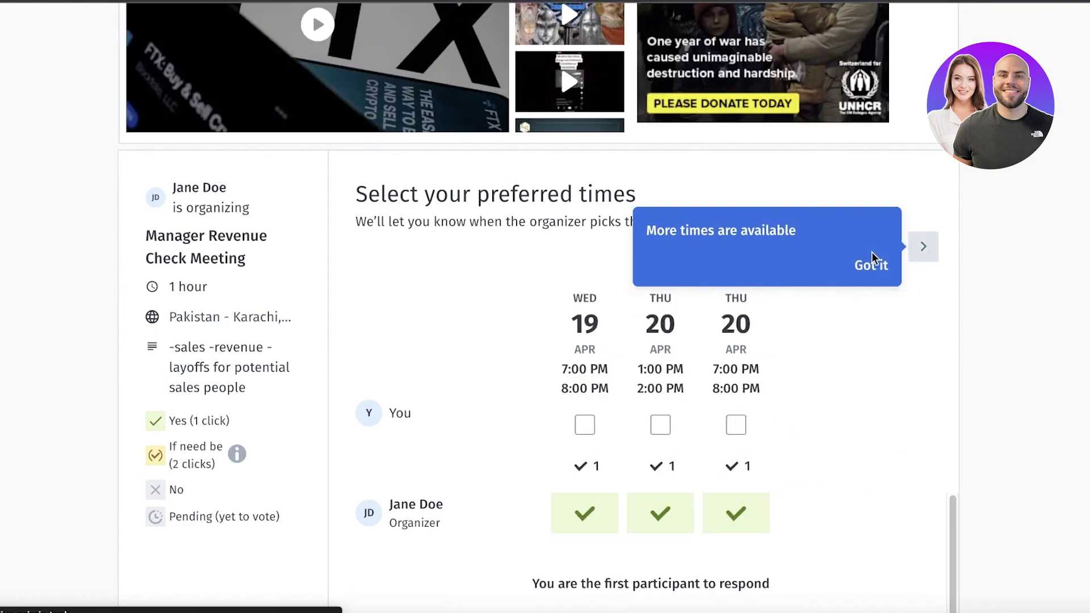
{"action": "left_click", "coordinate": [872, 263]}
{"action": "left_click", "coordinate": [884, 249]}
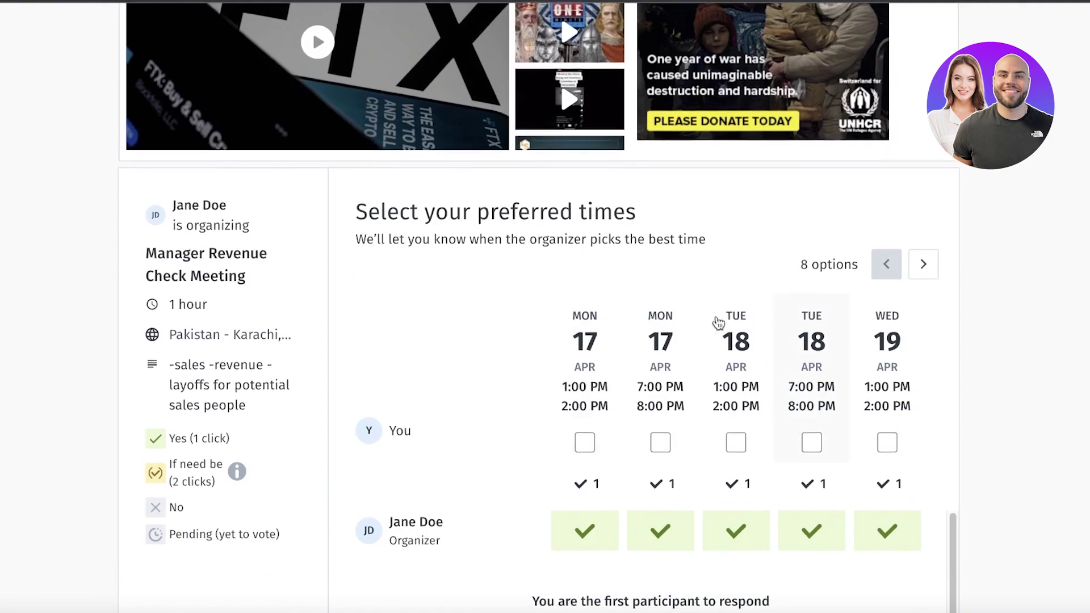
{"action": "scroll", "coordinate": [464, 315], "scroll_direction": "down", "scroll_amount": 2}
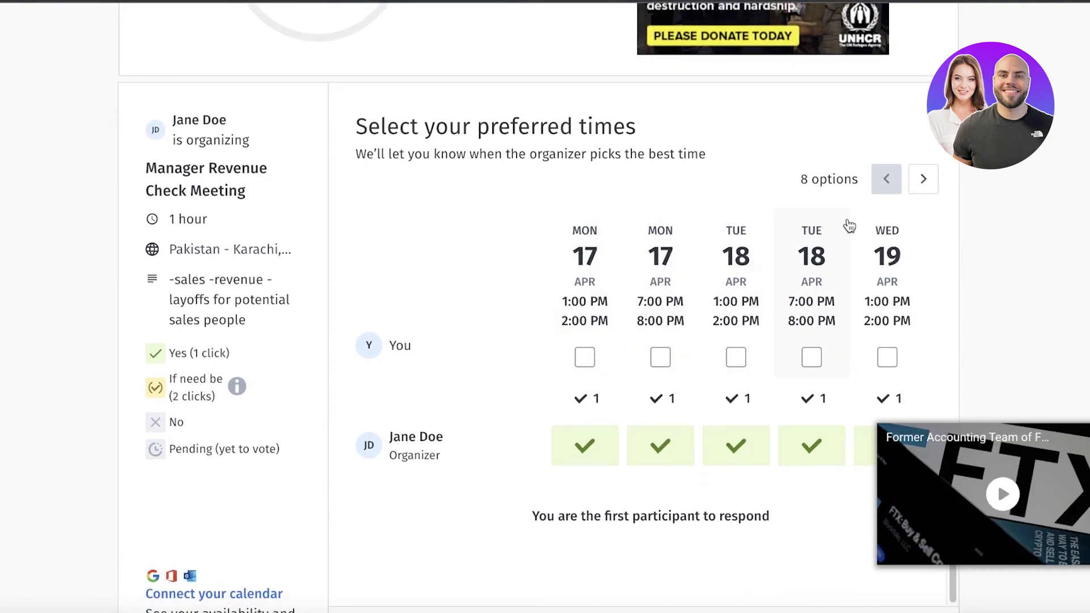
{"action": "left_click", "coordinate": [928, 178]}
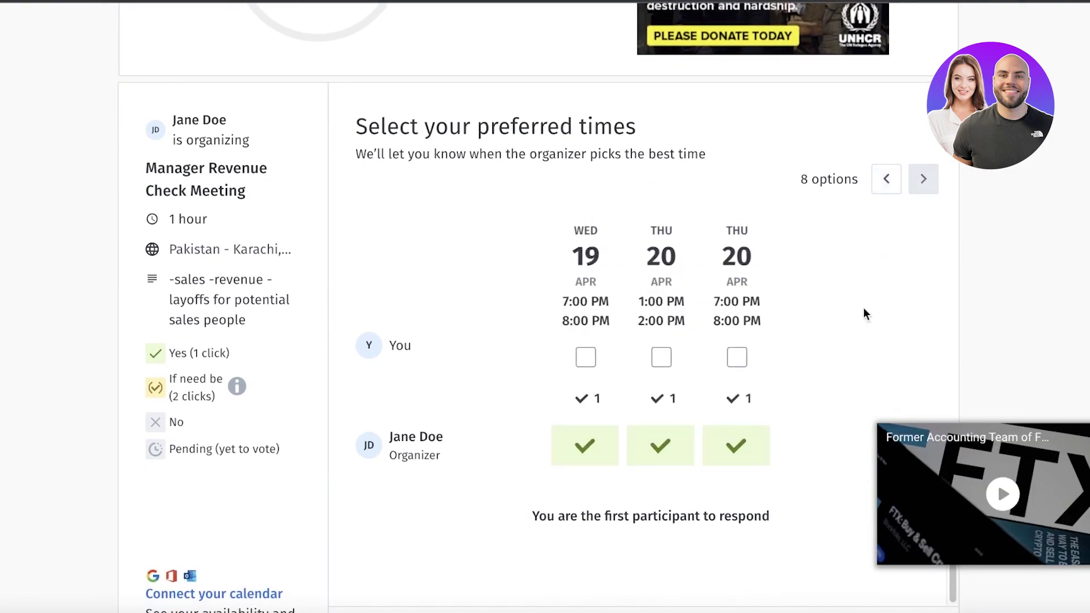
{"action": "left_click", "coordinate": [653, 358]}
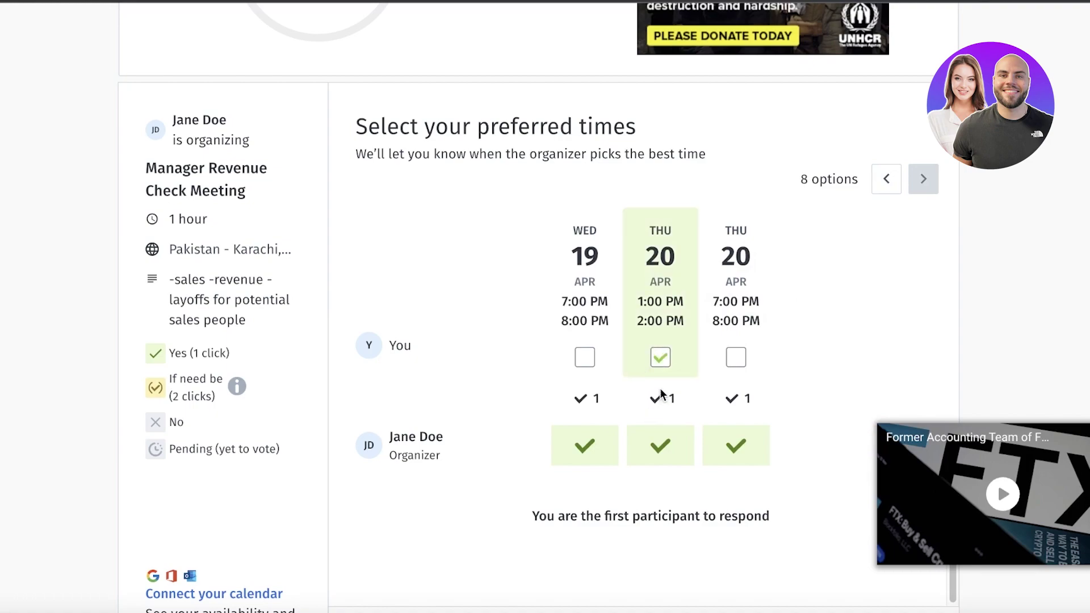
{"action": "scroll", "coordinate": [661, 392], "scroll_direction": "down", "scroll_amount": 3}
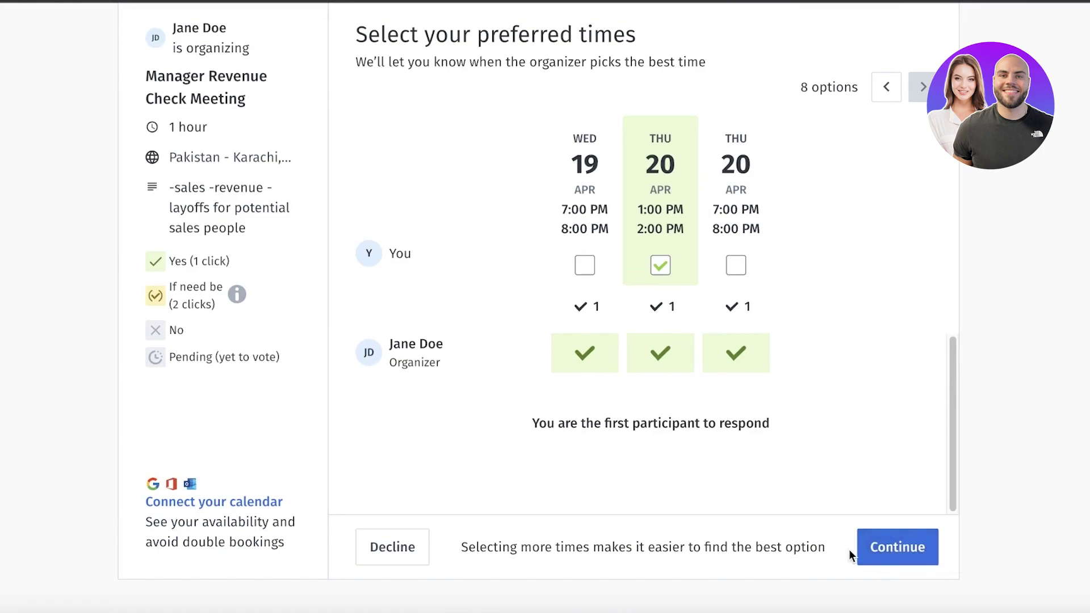
{"action": "left_click", "coordinate": [573, 262]}
{"action": "left_click", "coordinate": [720, 267]}
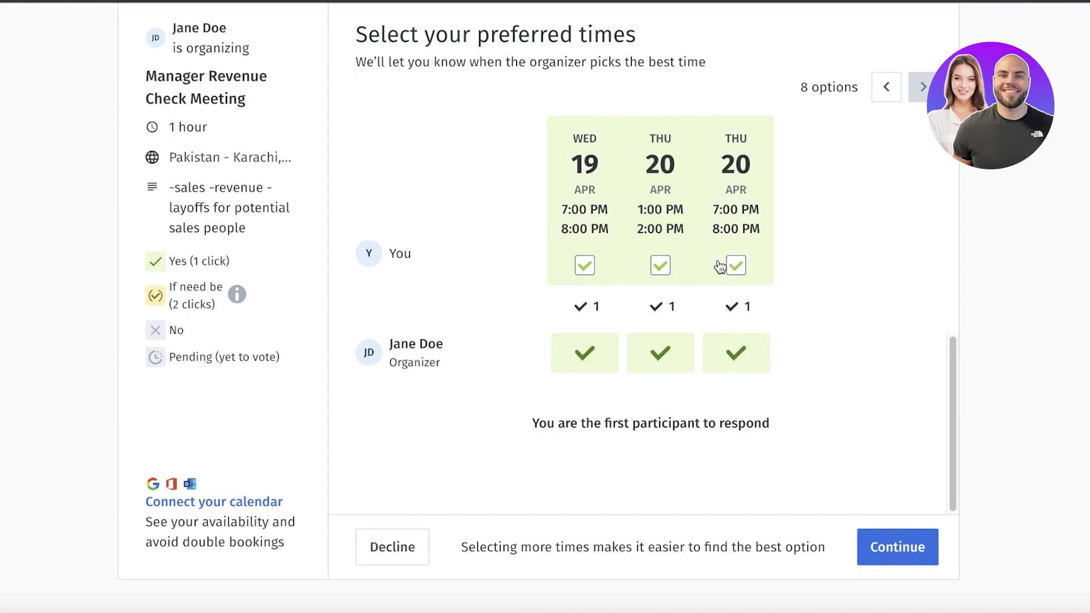
Continue to 'Let's confirm your selection' and review the three chosen times
{"action": "left_click", "coordinate": [869, 547]}
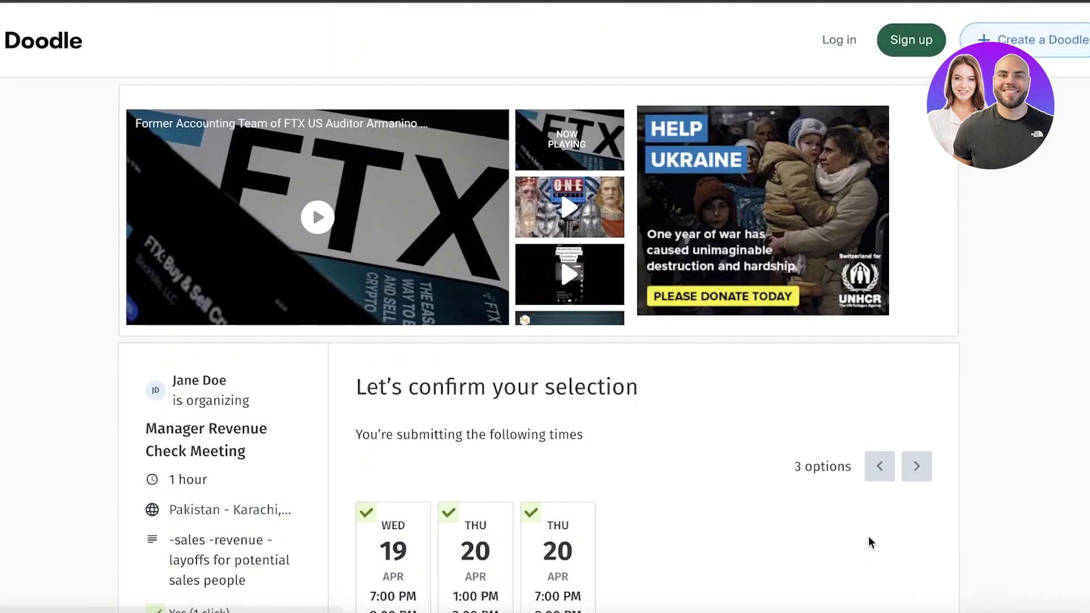
{"action": "scroll", "coordinate": [839, 475], "scroll_direction": "down", "scroll_amount": 5}
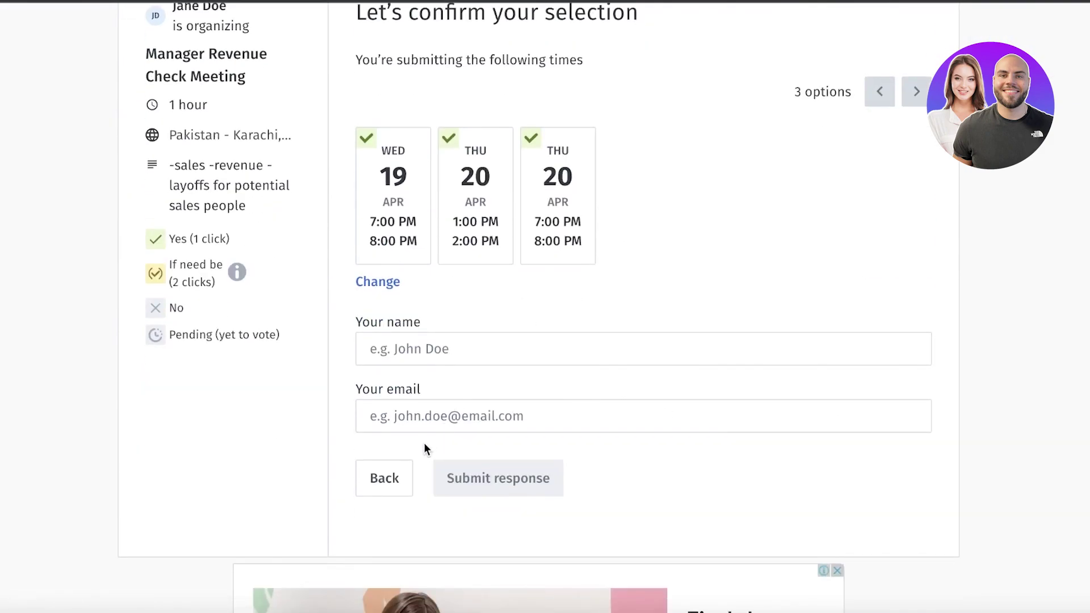
{"action": "scroll", "coordinate": [499, 397], "scroll_direction": "up", "scroll_amount": 7}
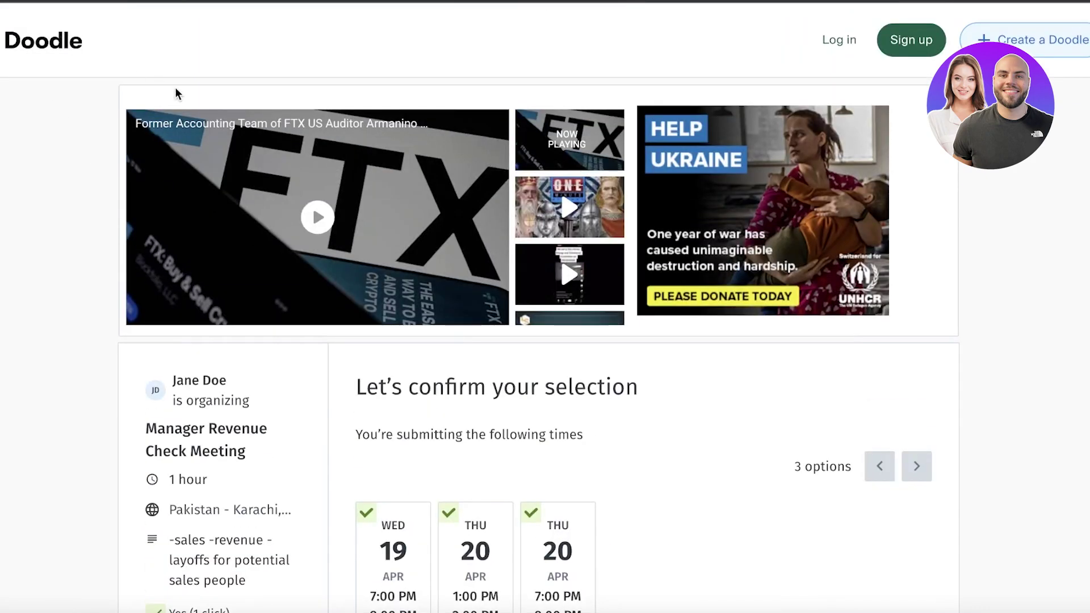
{"action": "scroll", "coordinate": [312, 204], "scroll_direction": "down", "scroll_amount": 2}
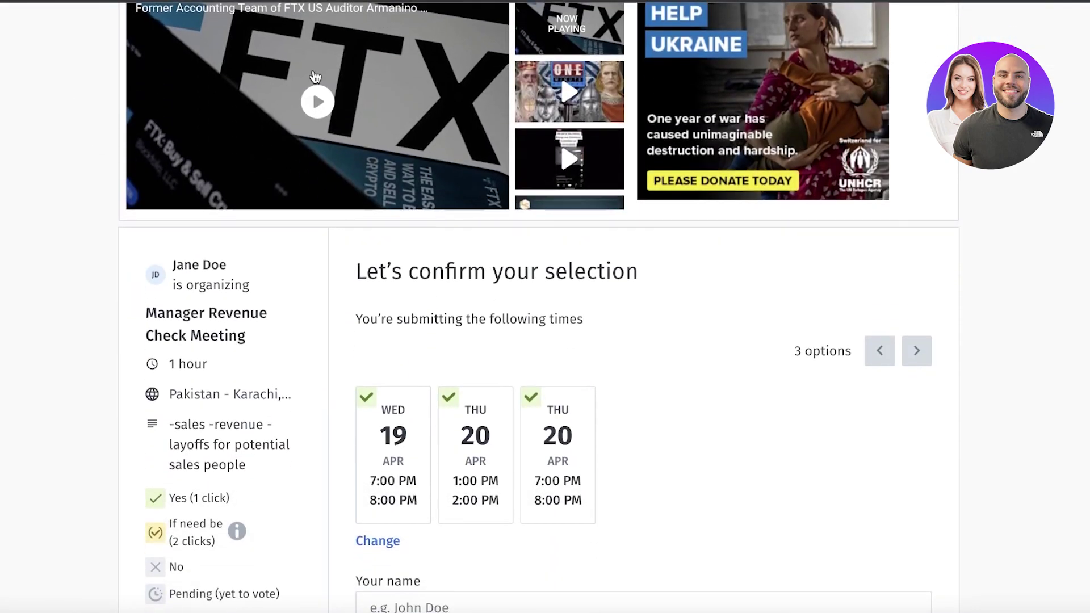